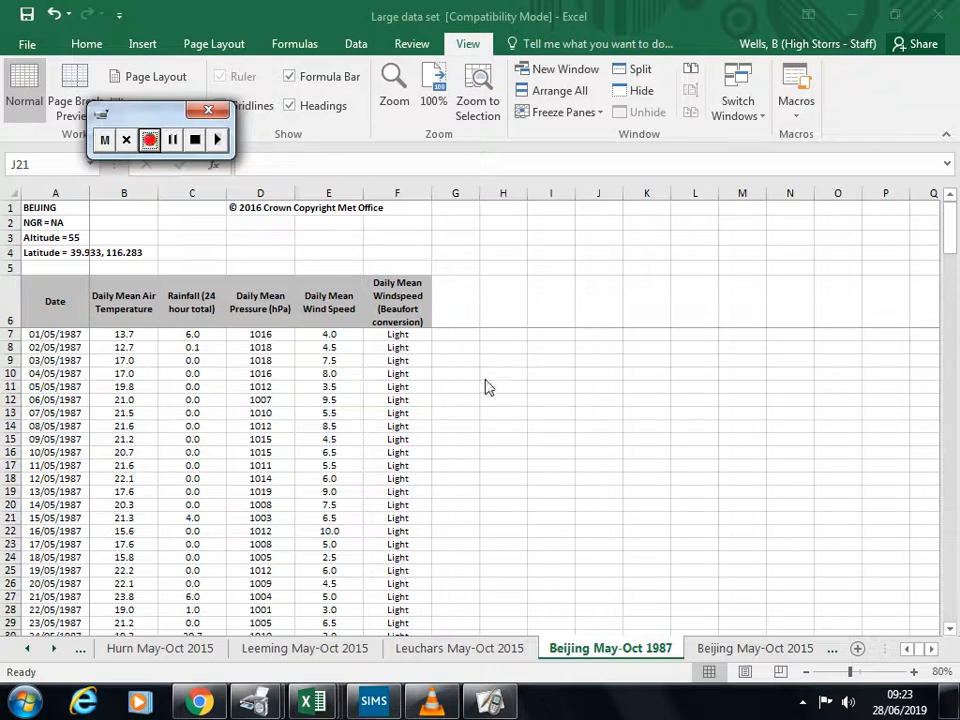
Step: Copy the Daily Mean Wind Speed column, from its header to row 190, on the Beijing May-Oct 1987 sheet and switch to the Book1 workbook
click(322, 302)
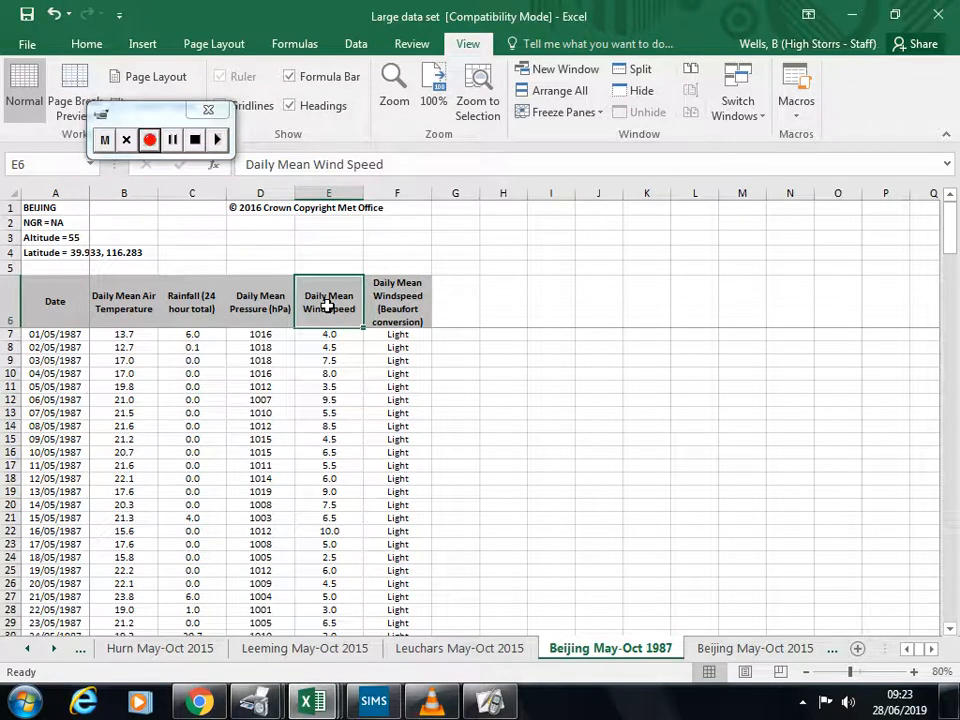
drag(327, 305, 330, 470)
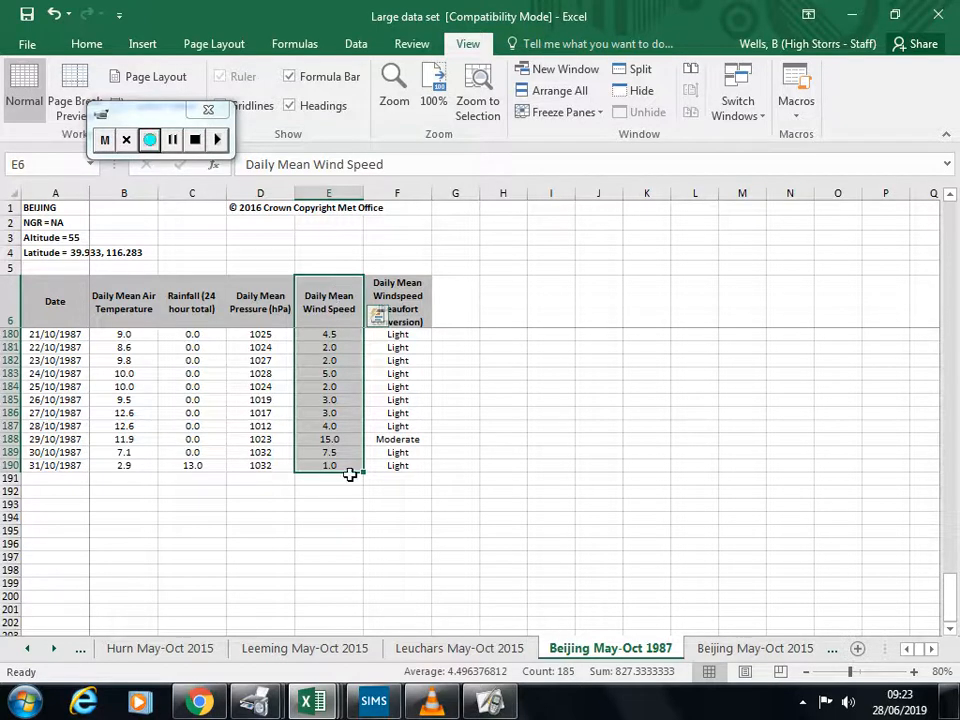
key(ctrl+c)
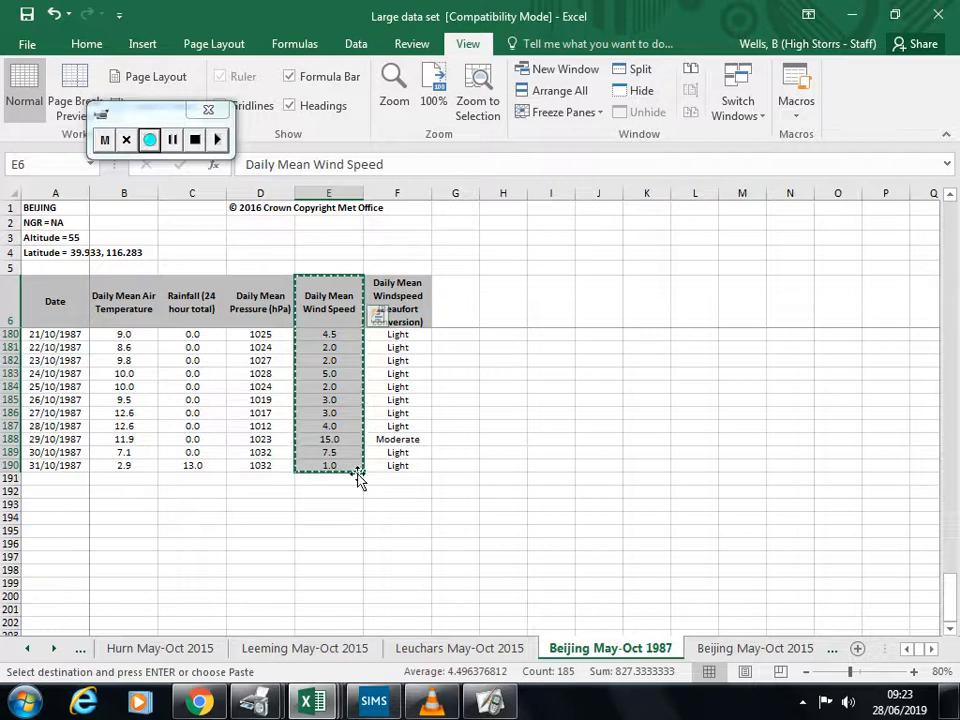
mouse_move(335, 703)
click(182, 626)
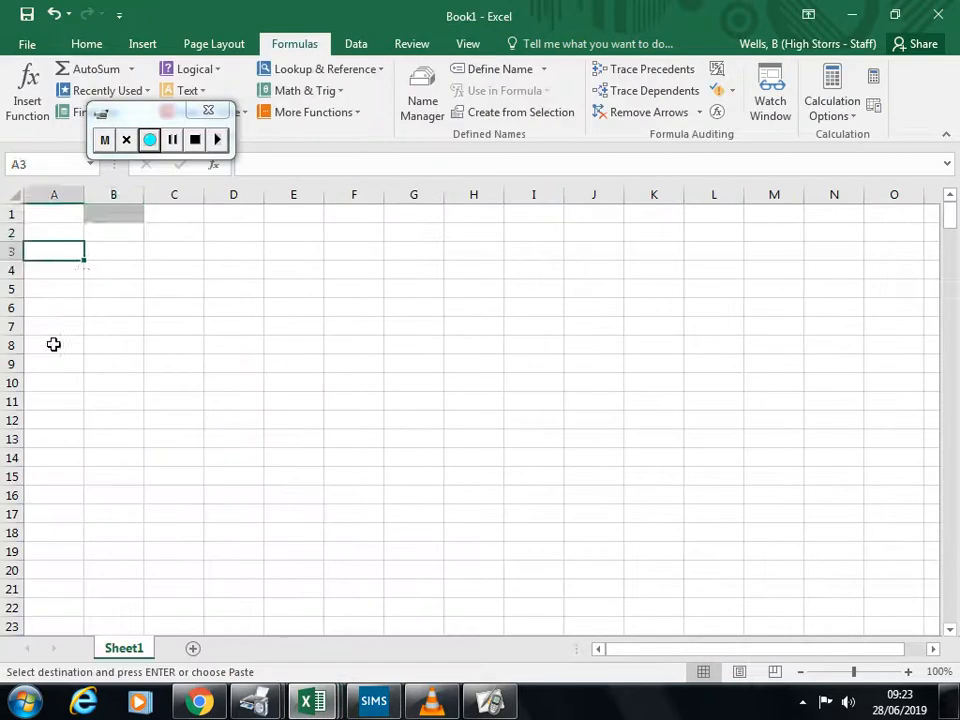
click(102, 277)
key(Up)
key(Up)
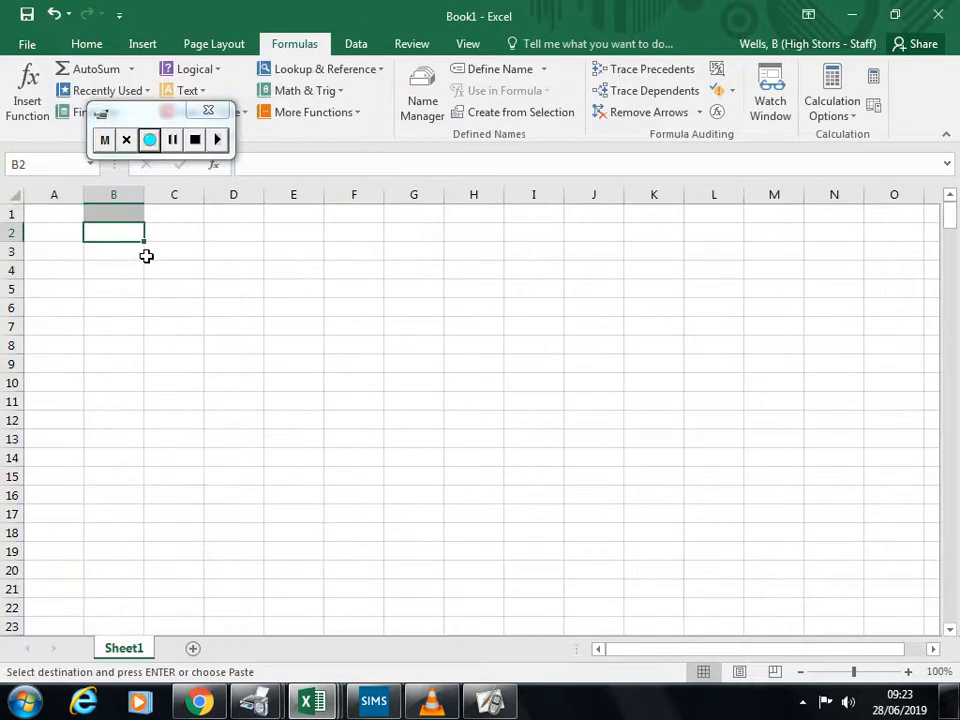
key(ctrl+v)
key(ctrl+z)
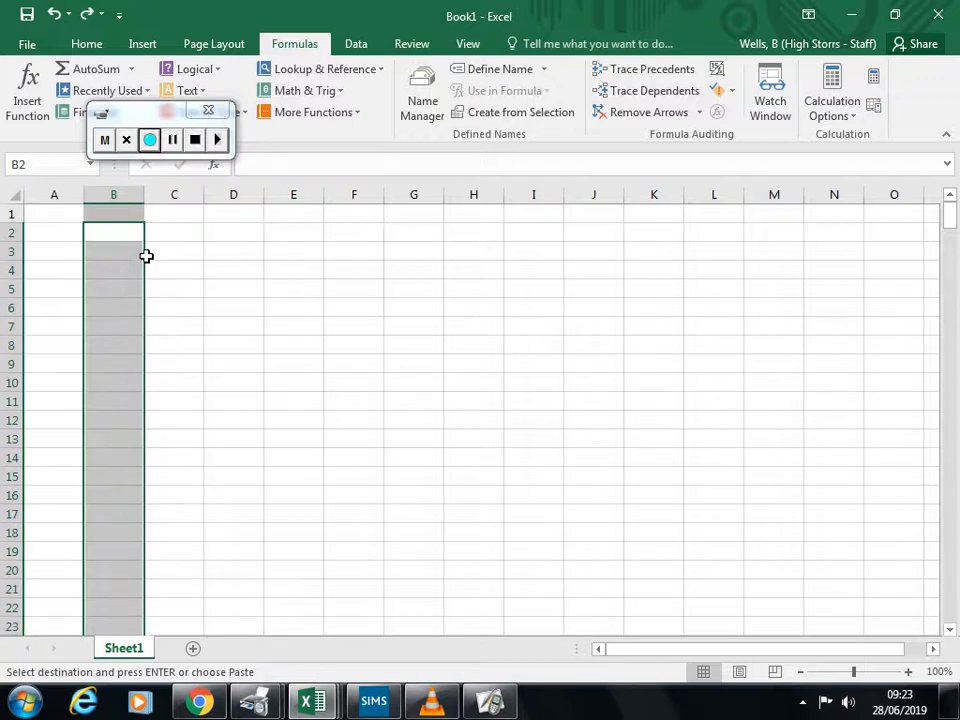
Step: Paste the copied wind speed column with its header into Sheet1 starting at cell B1
click(120, 210)
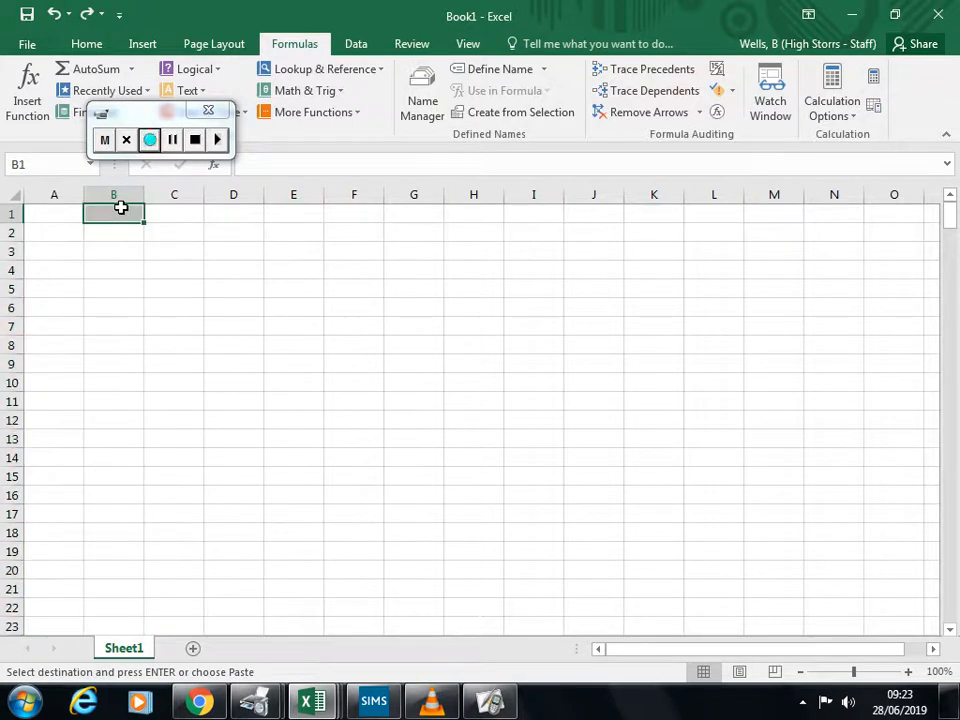
key(ctrl+v)
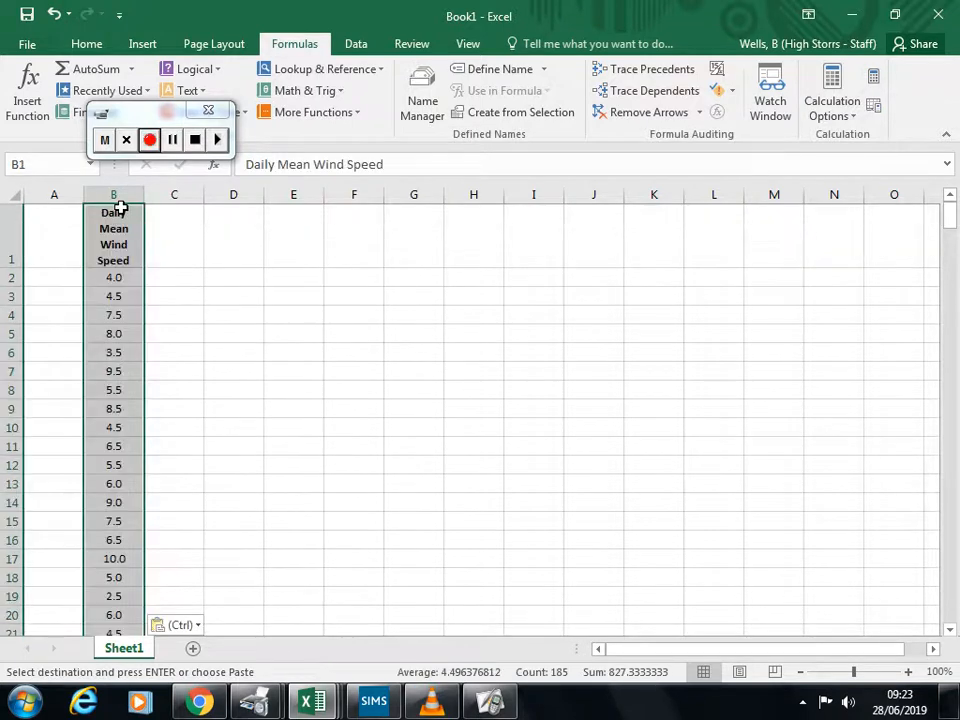
click(447, 449)
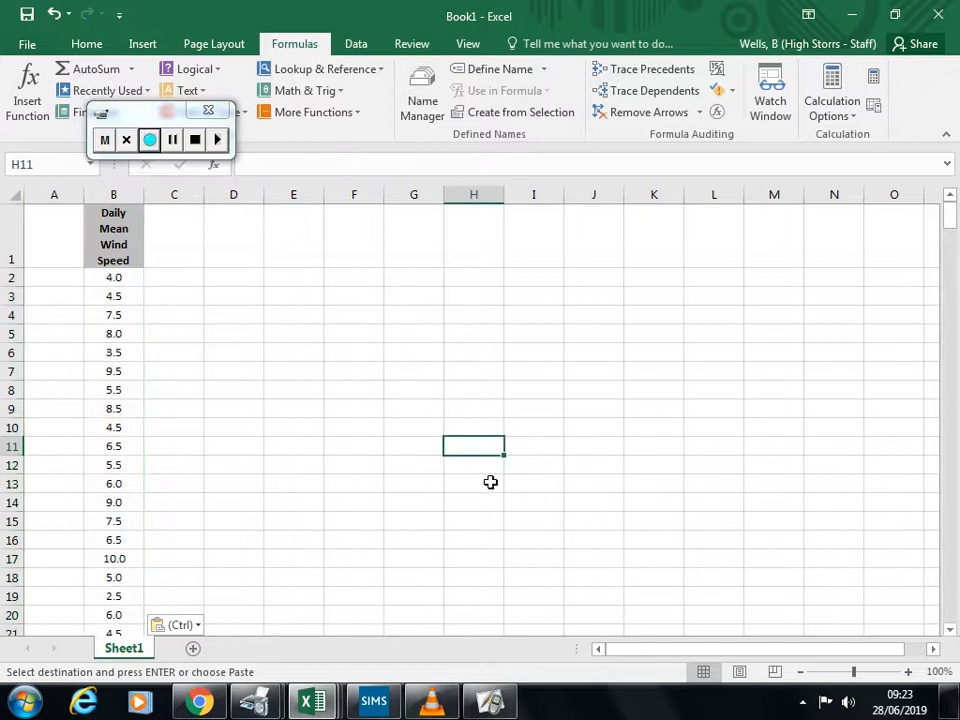
Step: Switch to ActivInspire and, on a blank page, handwrite "184 ÷" with "sample size = 40" above it
mouse_move(471, 708)
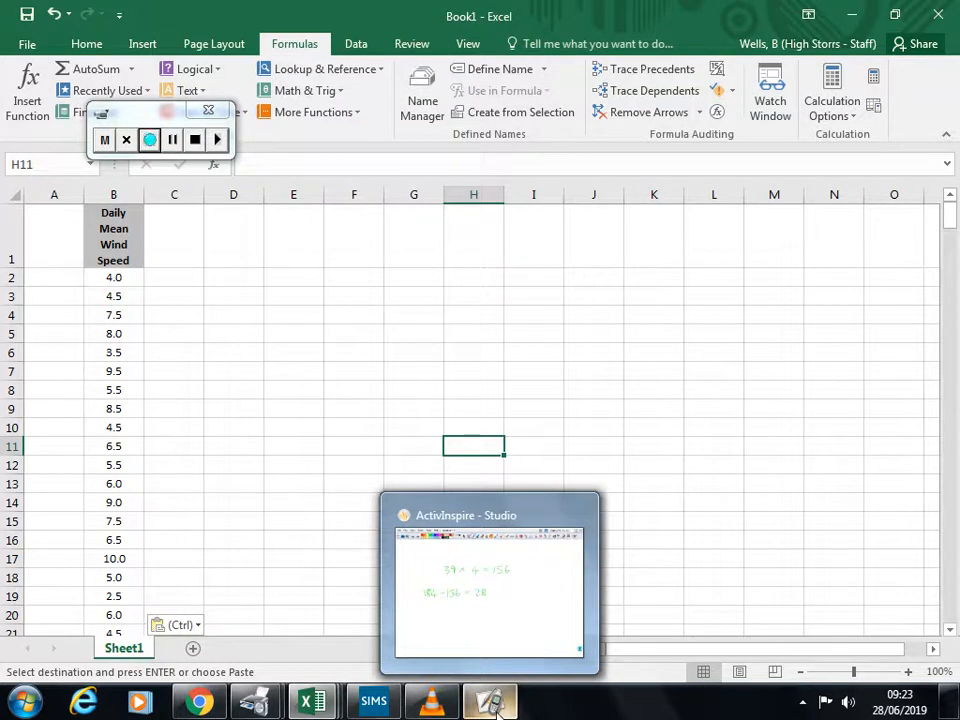
click(471, 708)
click(113, 63)
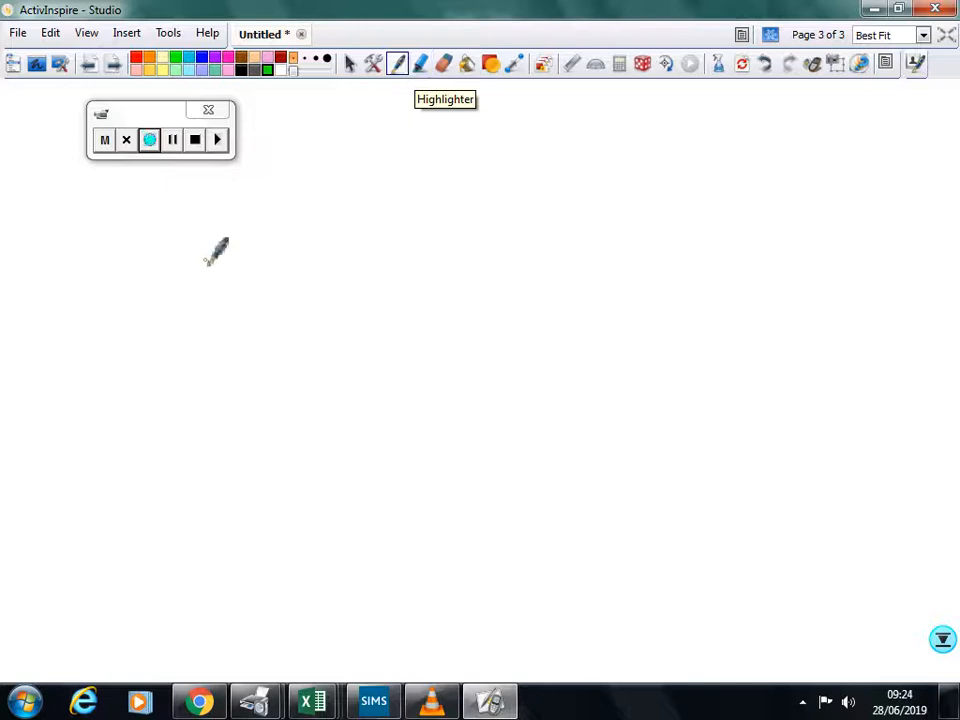
drag(205, 258, 205, 288)
mouse_move(250, 256)
mouse_down()
mouse_move(296, 268)
mouse_move(284, 295)
mouse_move(345, 274)
mouse_up()
click(327, 266)
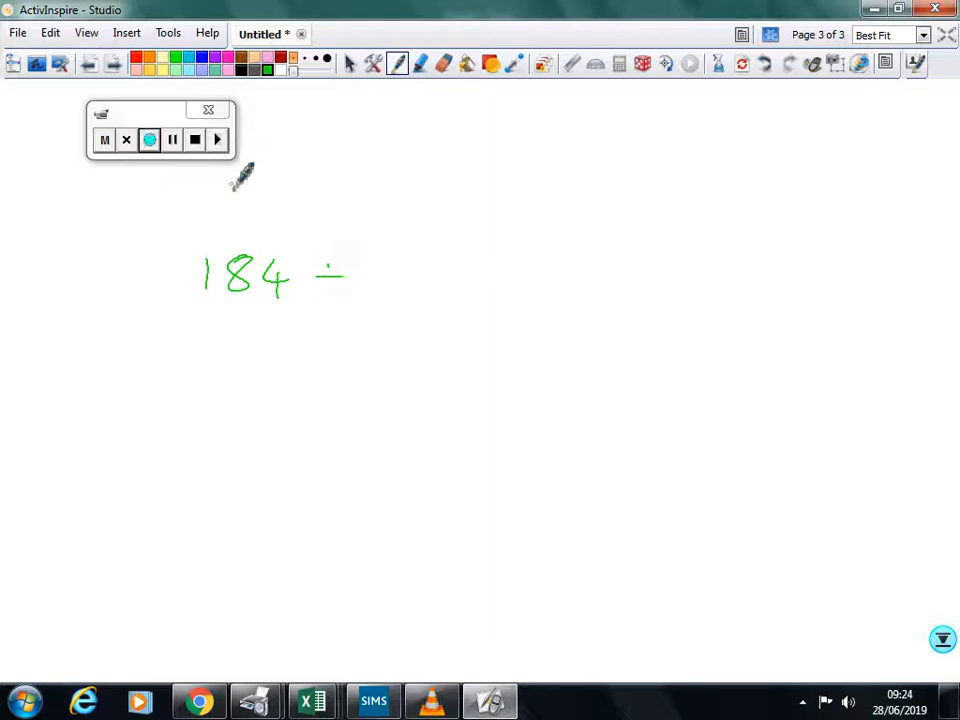
mouse_move(233, 184)
mouse_down()
mouse_move(221, 204)
mouse_move(441, 185)
mouse_up()
drag(426, 193, 480, 184)
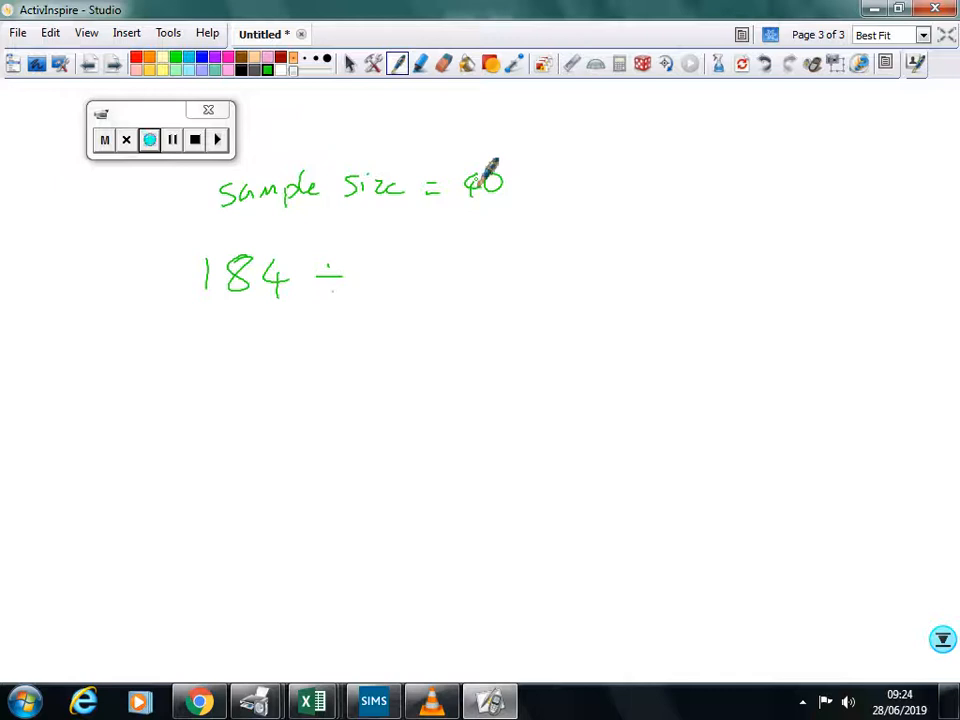
Step: Complete the handwritten calculation so that it reads "184 ÷ 40 = 4.6"
drag(380, 262, 384, 291)
drag(406, 263, 458, 270)
drag(441, 281, 461, 280)
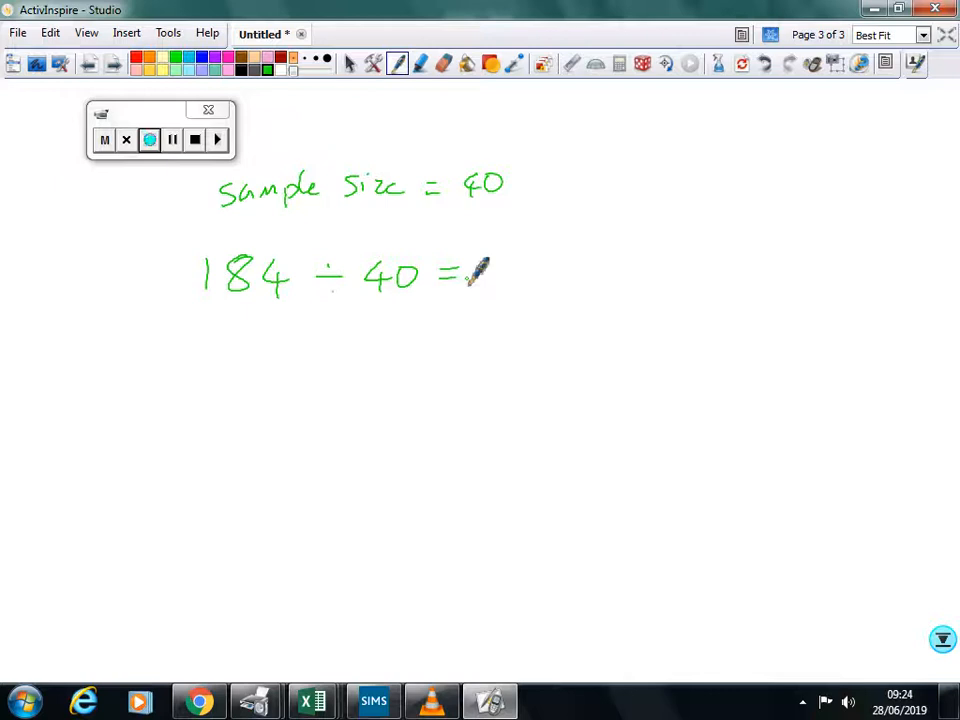
drag(489, 258, 538, 285)
click(520, 280)
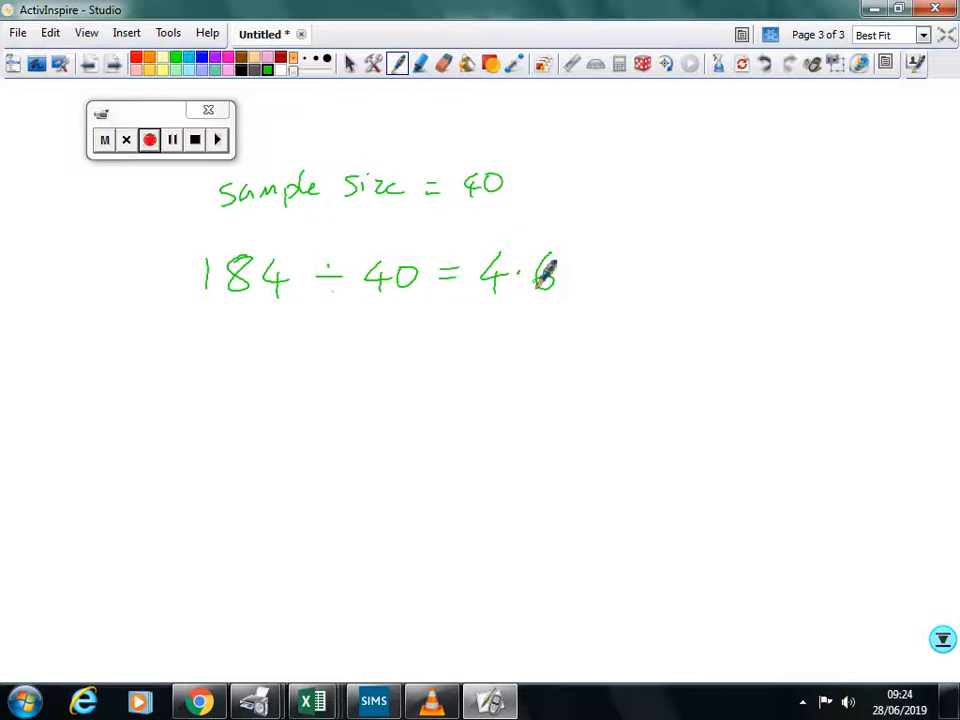
Step: Handwrite the note "Take data points every 4th value." below the calculation
drag(199, 341, 226, 341)
mouse_move(213, 341)
mouse_down()
mouse_move(214, 370)
mouse_move(262, 368)
mouse_up()
mouse_move(272, 348)
mouse_down()
mouse_move(274, 368)
mouse_move(375, 347)
mouse_move(405, 362)
mouse_move(471, 354)
mouse_move(512, 332)
mouse_move(507, 358)
mouse_move(574, 332)
mouse_move(591, 336)
mouse_move(606, 360)
mouse_move(664, 338)
mouse_move(660, 330)
mouse_move(724, 343)
mouse_move(740, 330)
mouse_move(786, 352)
mouse_up()
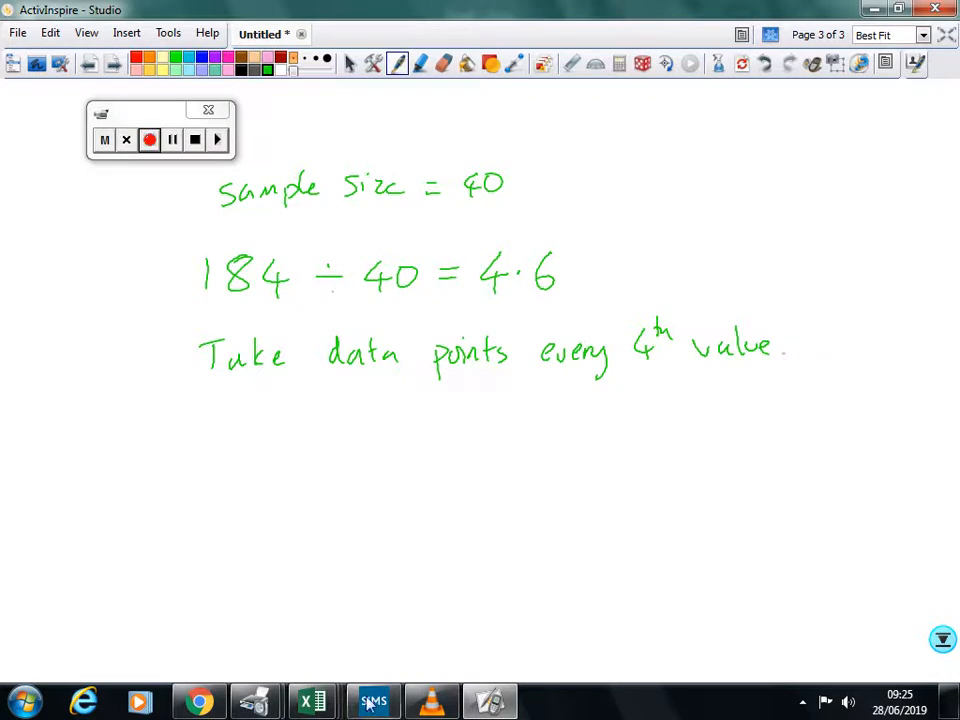
Step: Switch to the Book1 workbook in Excel and enter the numbers 1, 2, 3 and 4 in cells A2 to A5
mouse_move(335, 707)
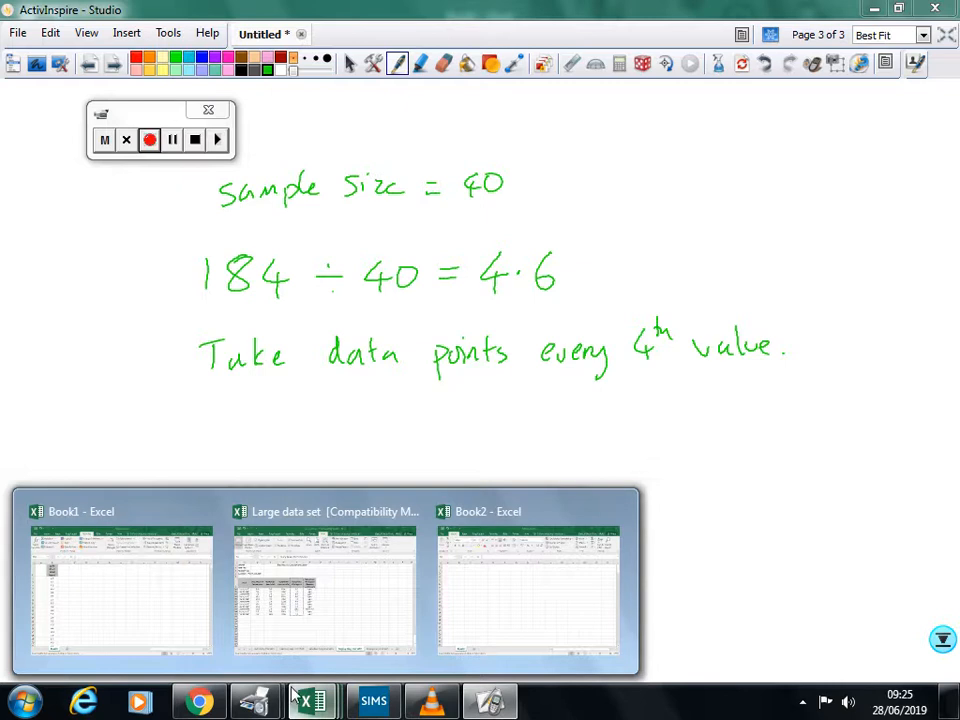
mouse_move(124, 583)
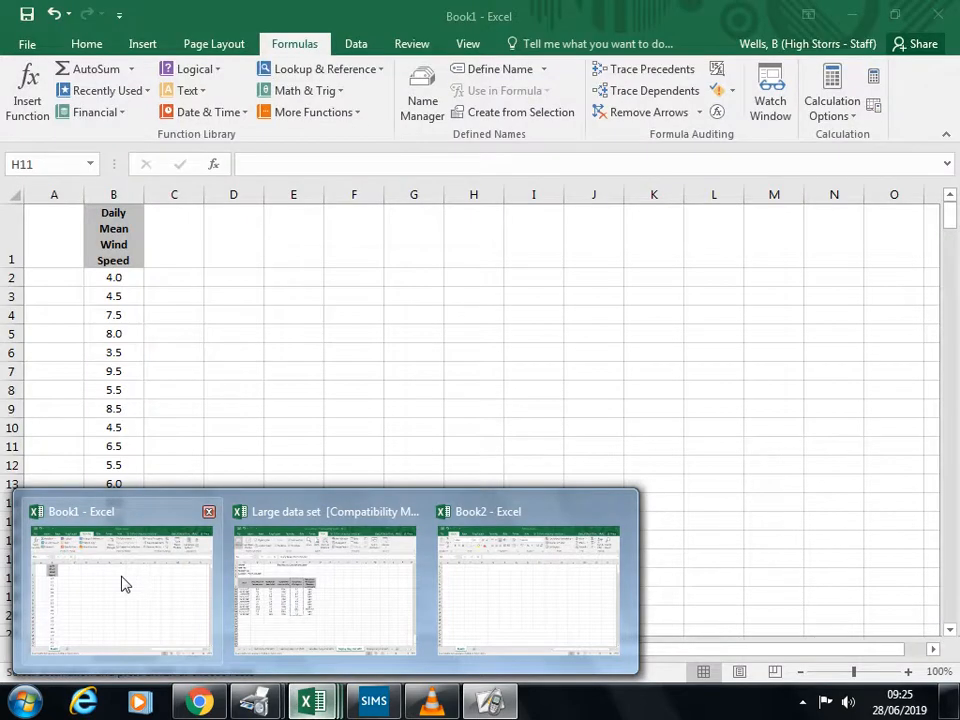
click(122, 583)
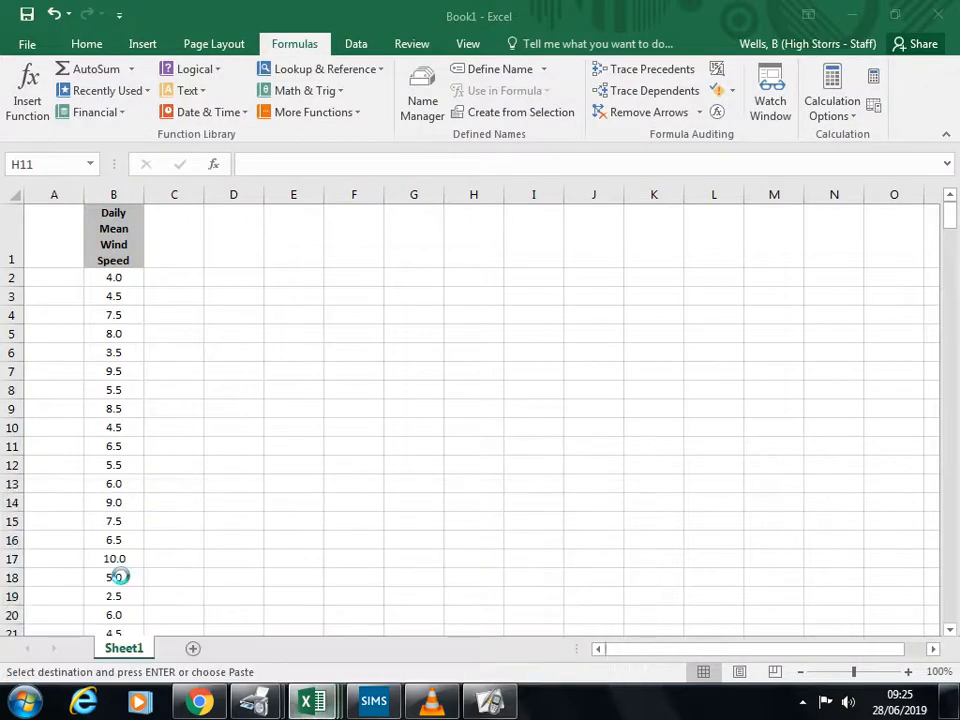
click(251, 332)
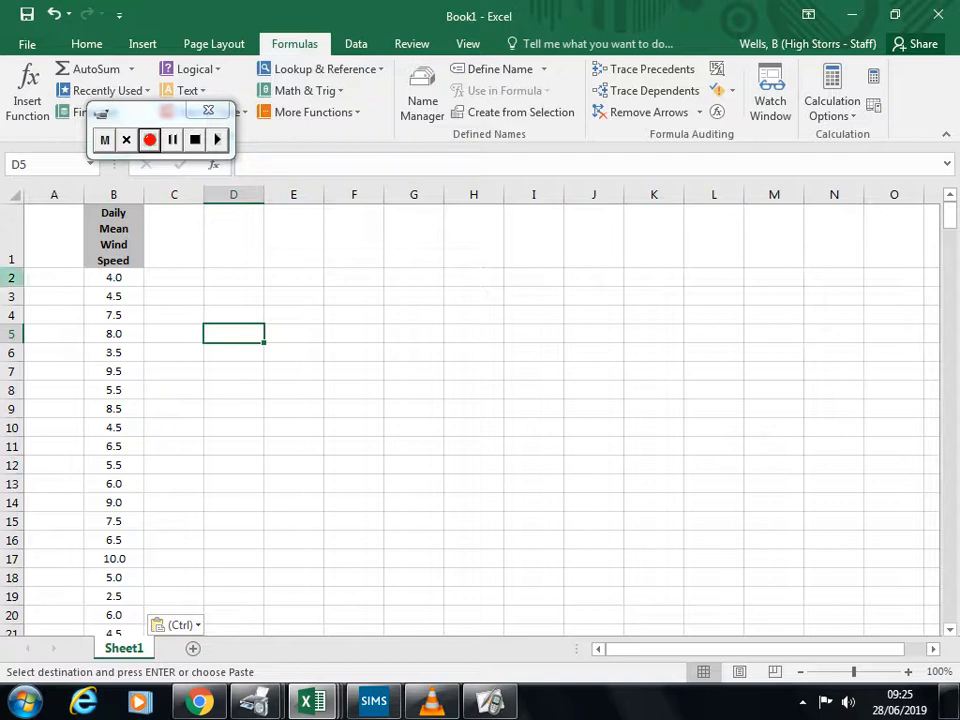
click(56, 280)
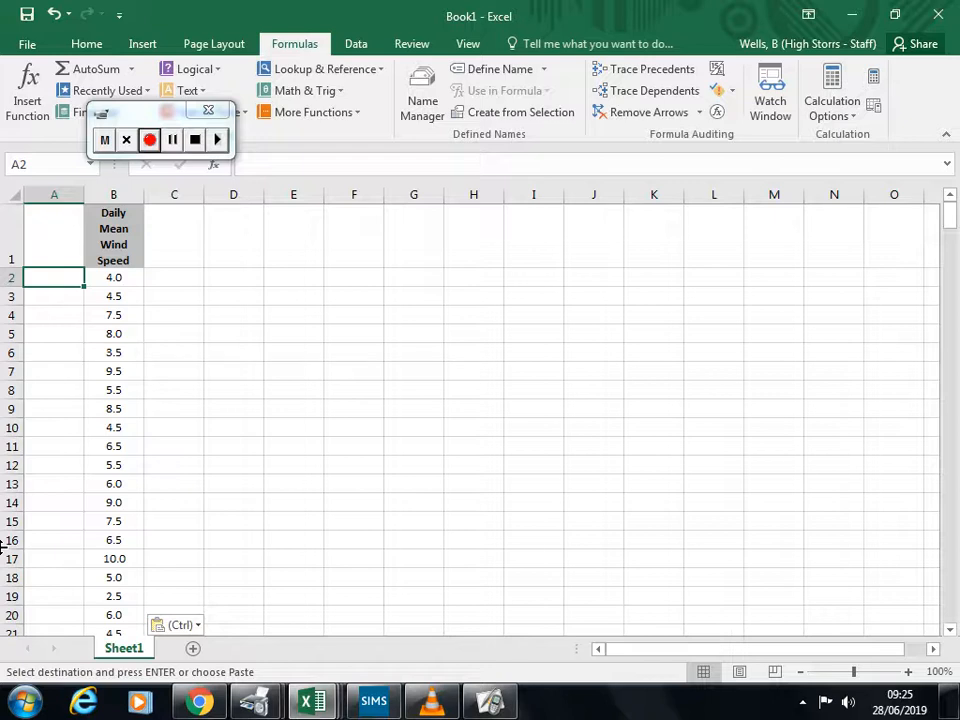
key(Escape)
text(1)
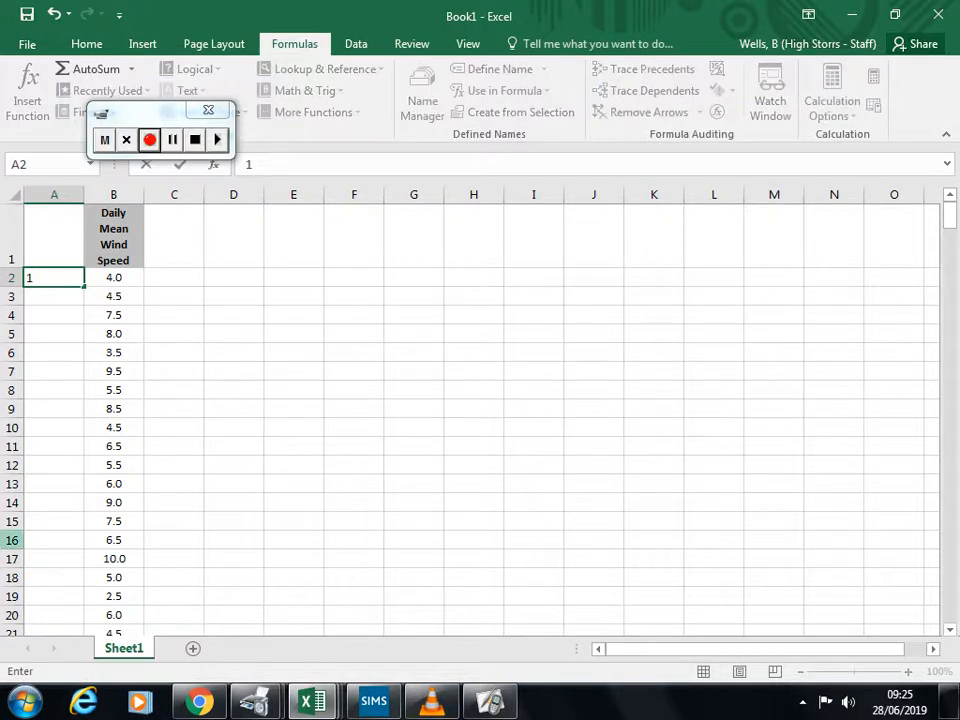
key(Return)
text(2)
key(Return)
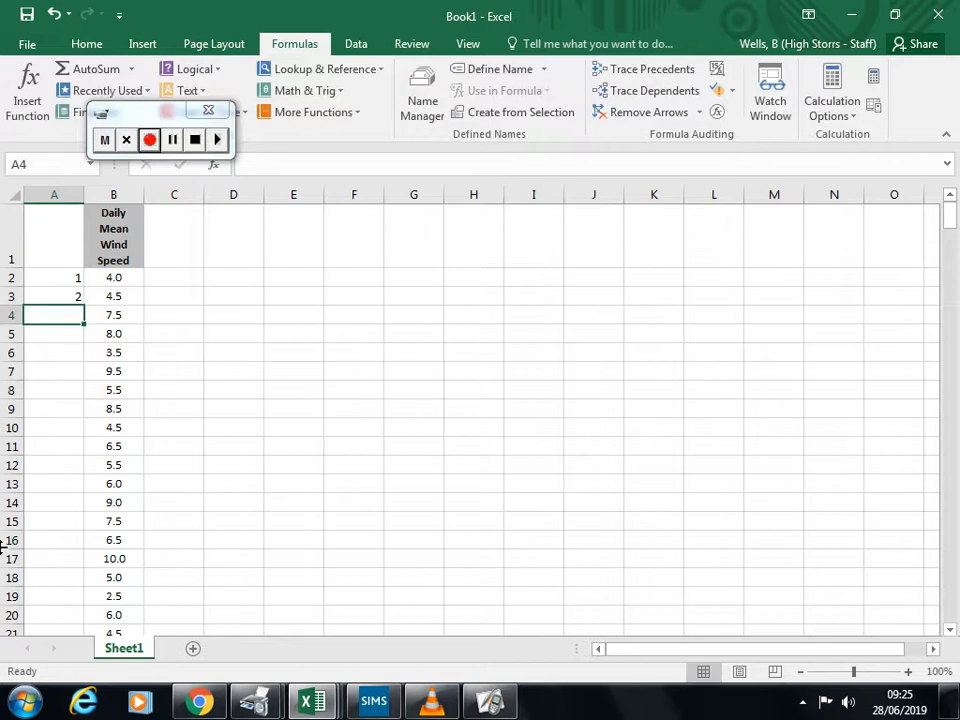
text(3)
key(Return)
text(4)
key(Up)
key(Up)
key(Up)
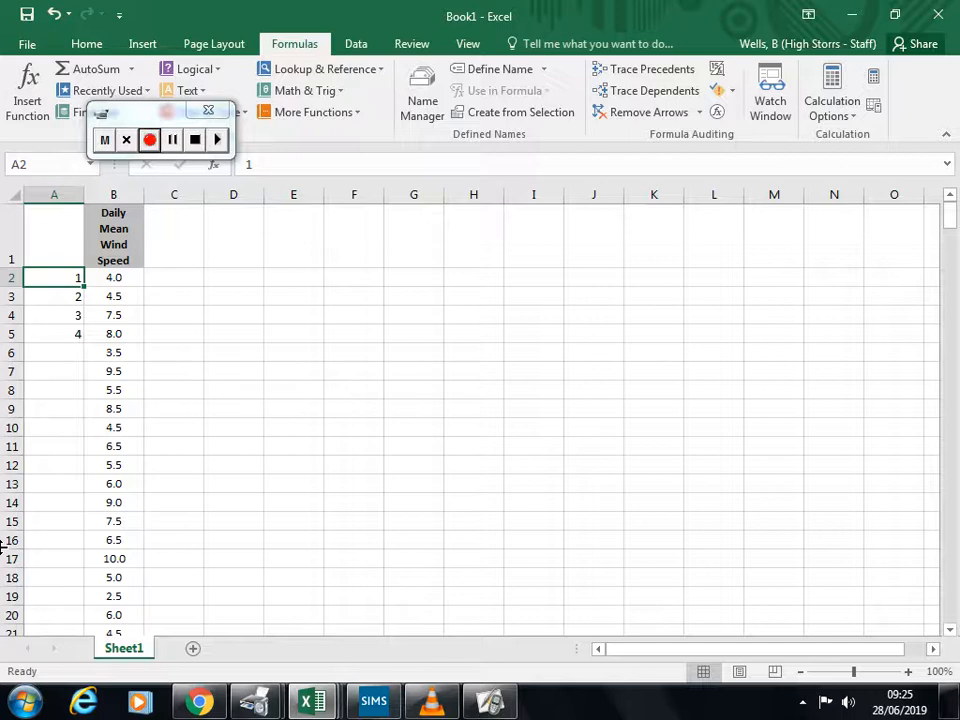
Step: Copy the numbers in A2:A5 and paste them below, starting at cell A6
key(shift+Down)
key(shift+Down)
key(shift+Down)
key(ctrl+c)
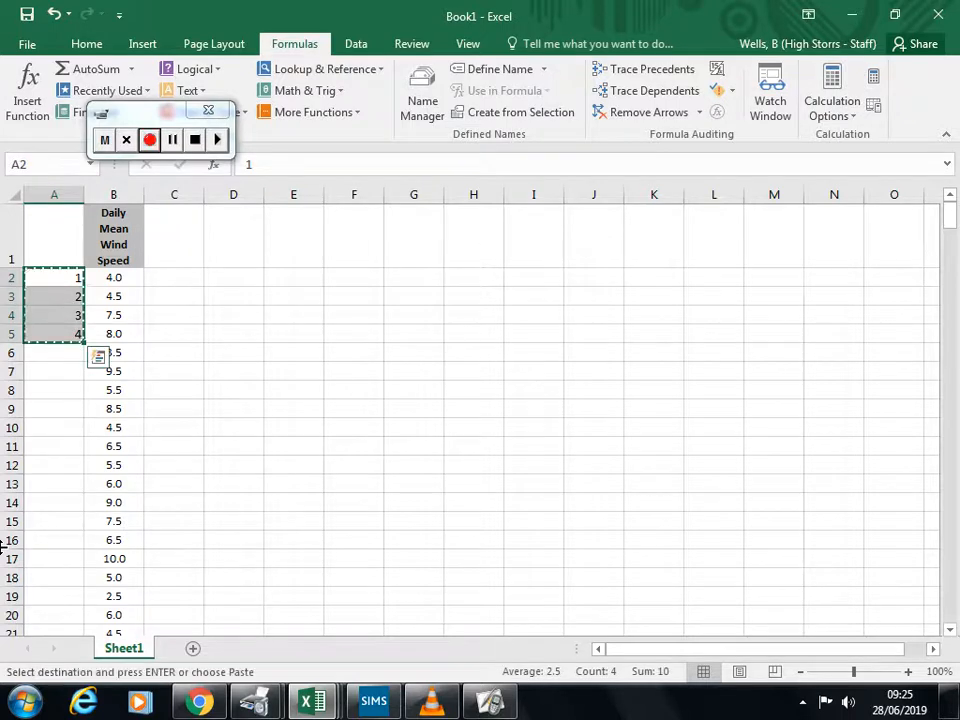
key(Down)
key(Down)
key(Down)
key(Down)
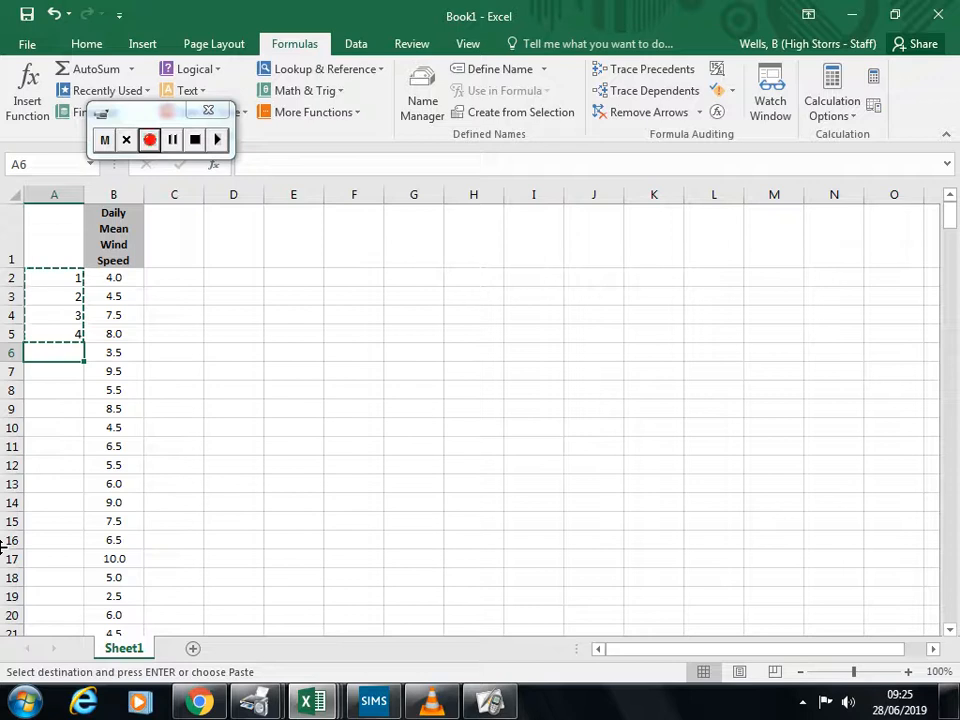
key(ctrl+v)
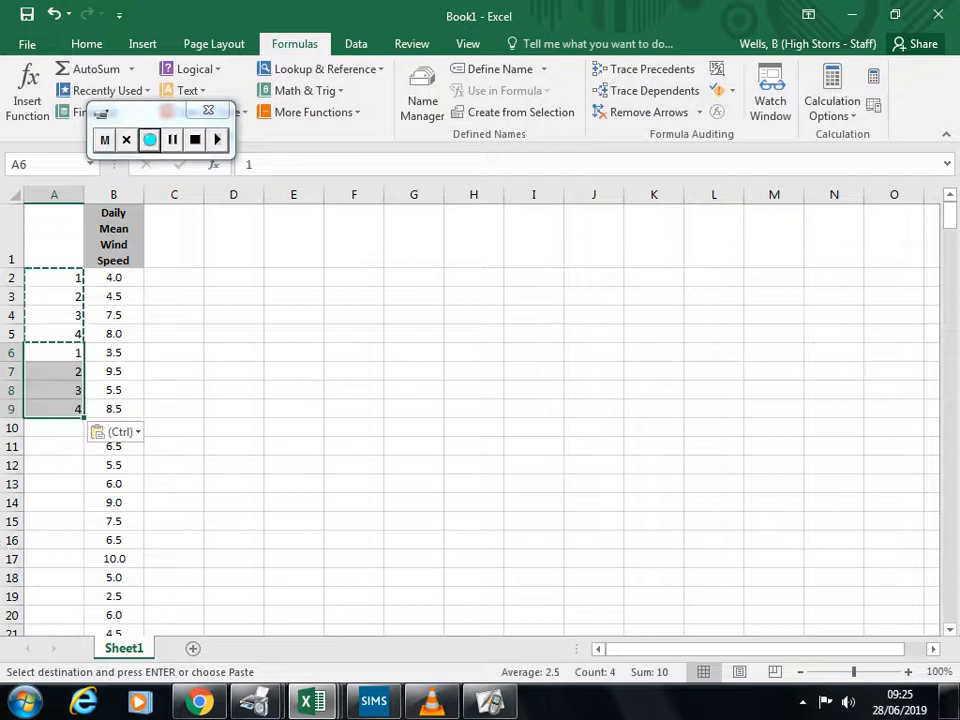
Step: Fill the 1 to 4 pattern down column A to row 185, repeating the cell values instead of extending them as a series
click(287, 446)
drag(59, 277, 78, 560)
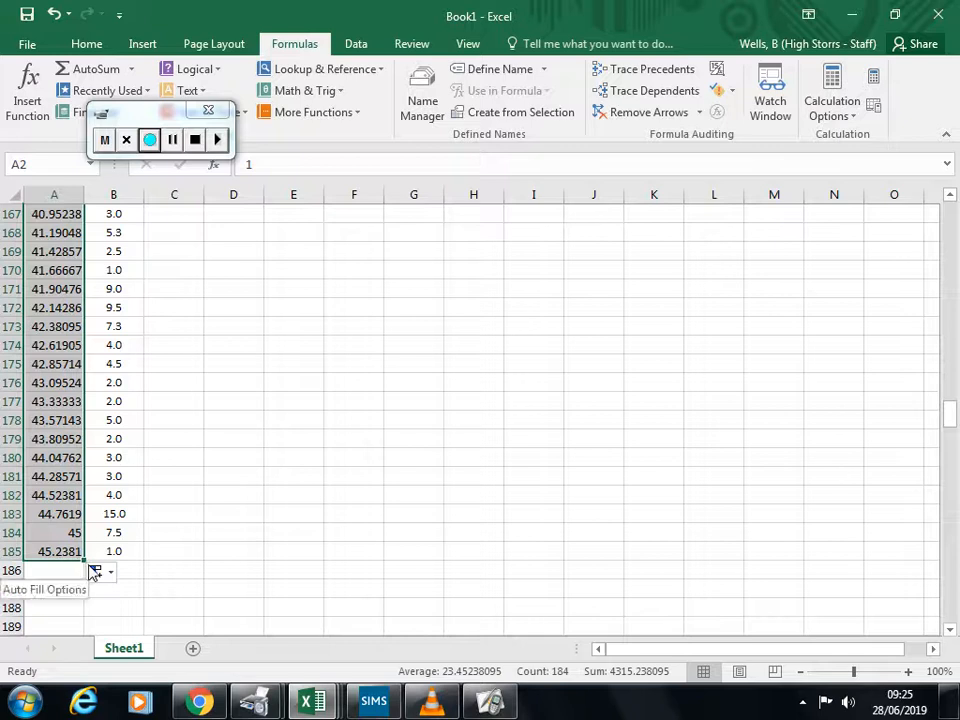
click(95, 570)
click(31, 465)
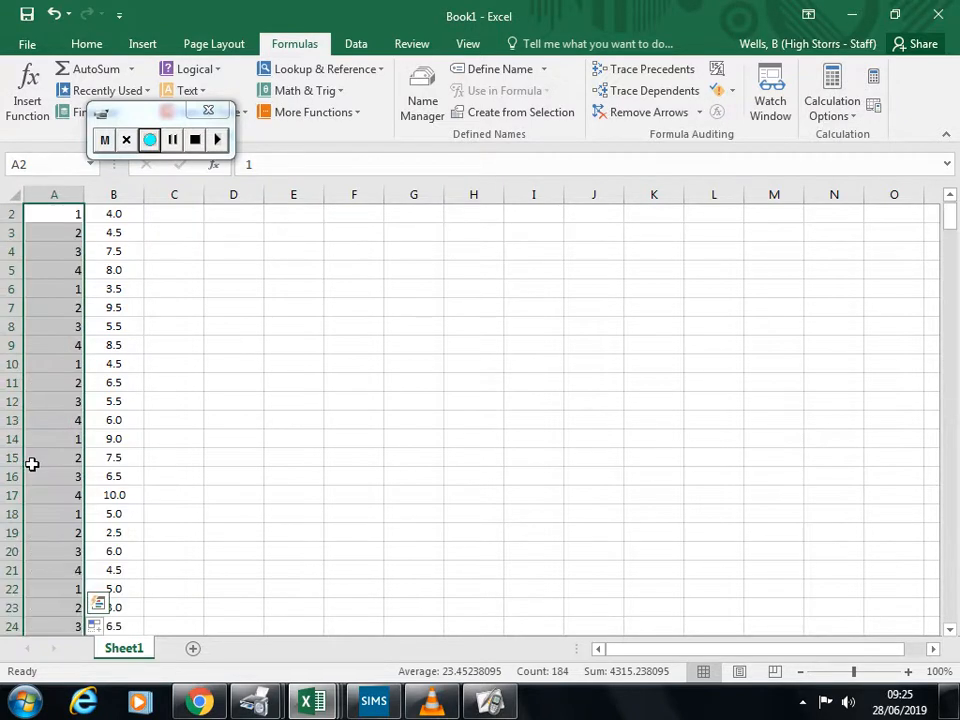
scroll(70, 318, down, 9)
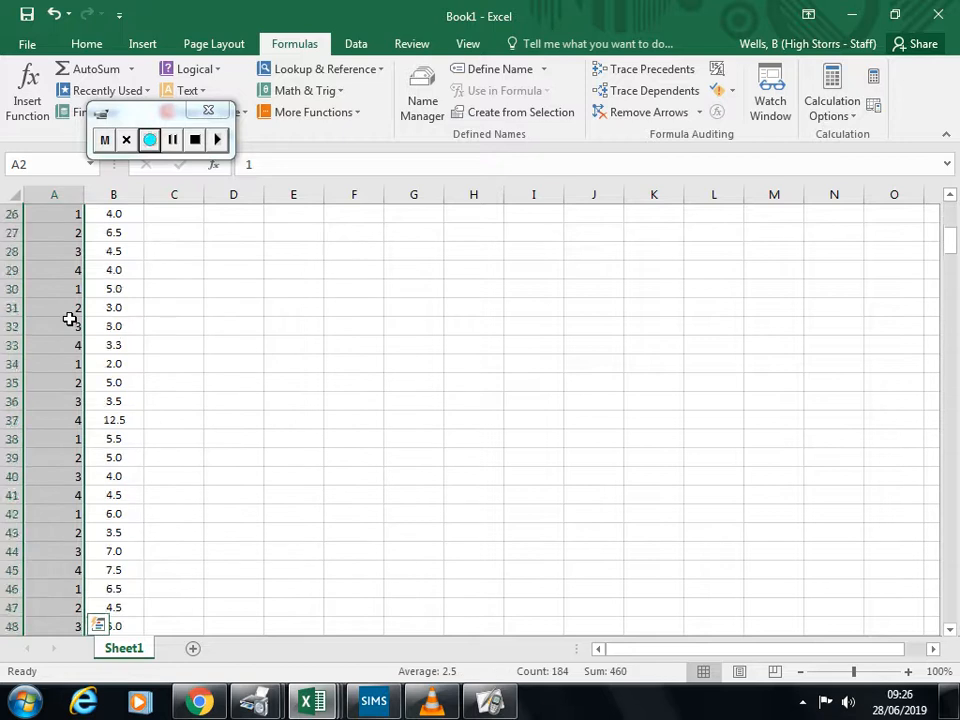
scroll(164, 416, up, 6)
scroll(164, 416, up, 4)
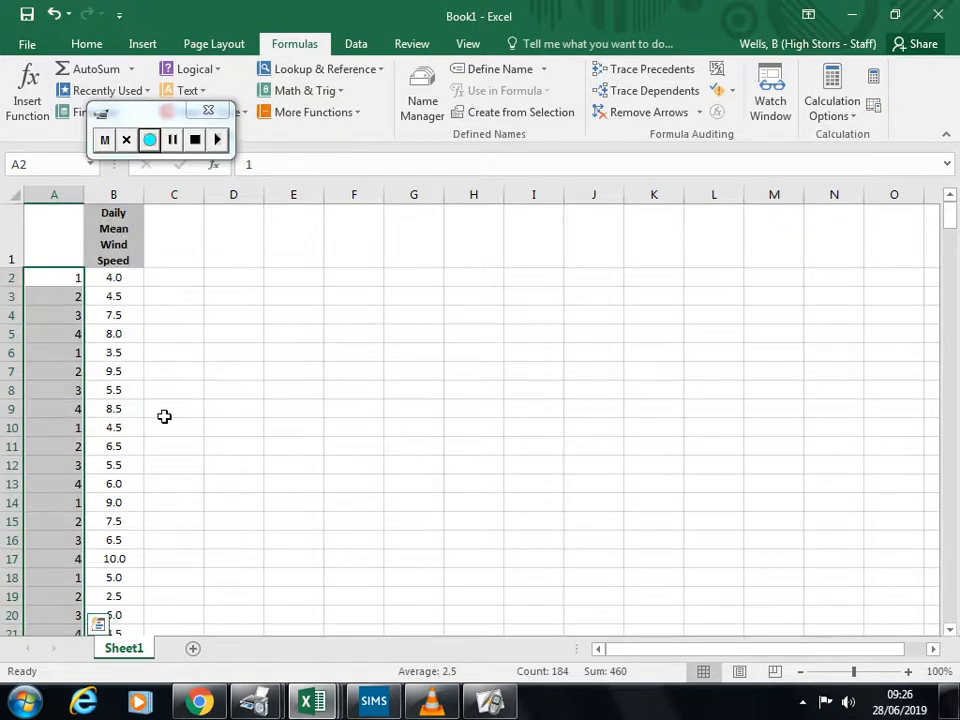
Step: Select cell G2 and choose Manual as the workbook's calculation mode
click(378, 296)
click(438, 282)
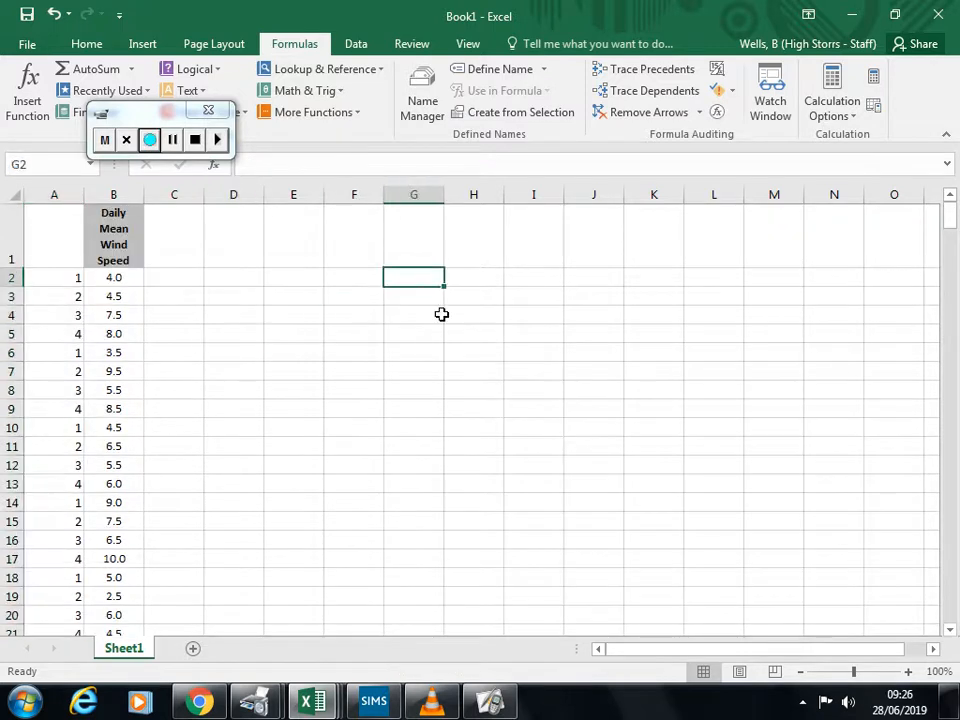
click(860, 116)
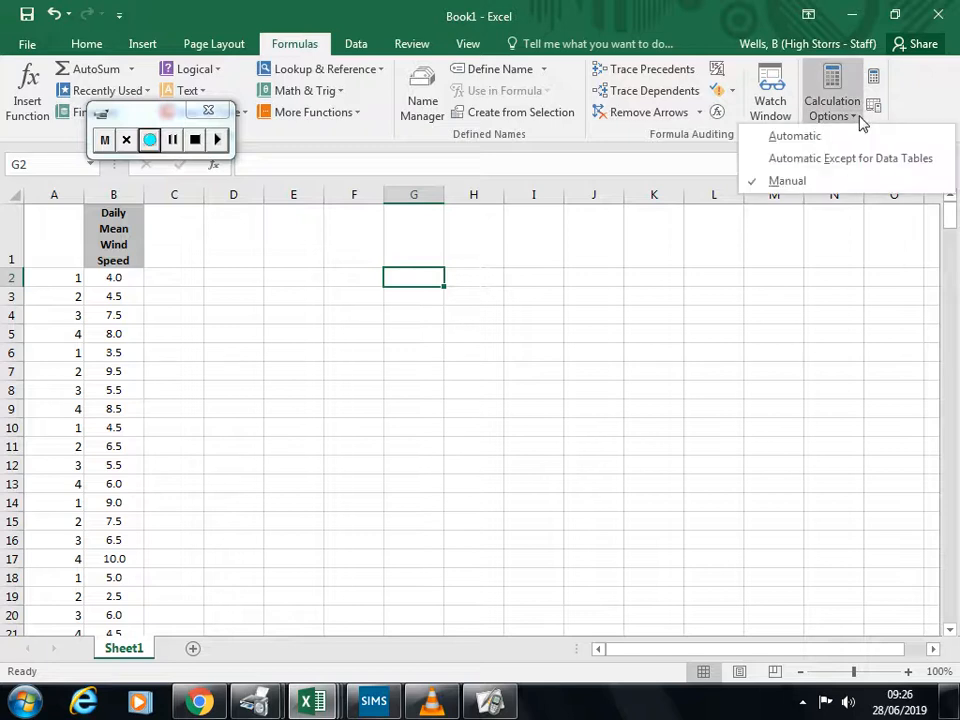
click(826, 183)
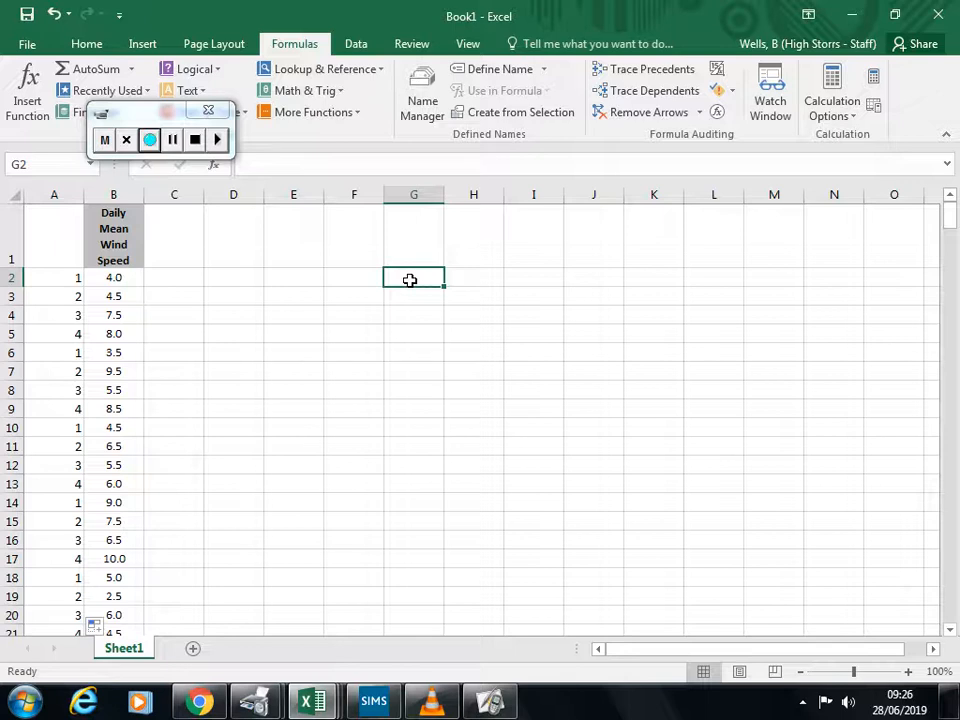
Step: Enter =RANDBETWEEN(1,4) in cell G2 to generate a random starting number between 1 and 4
text(=)
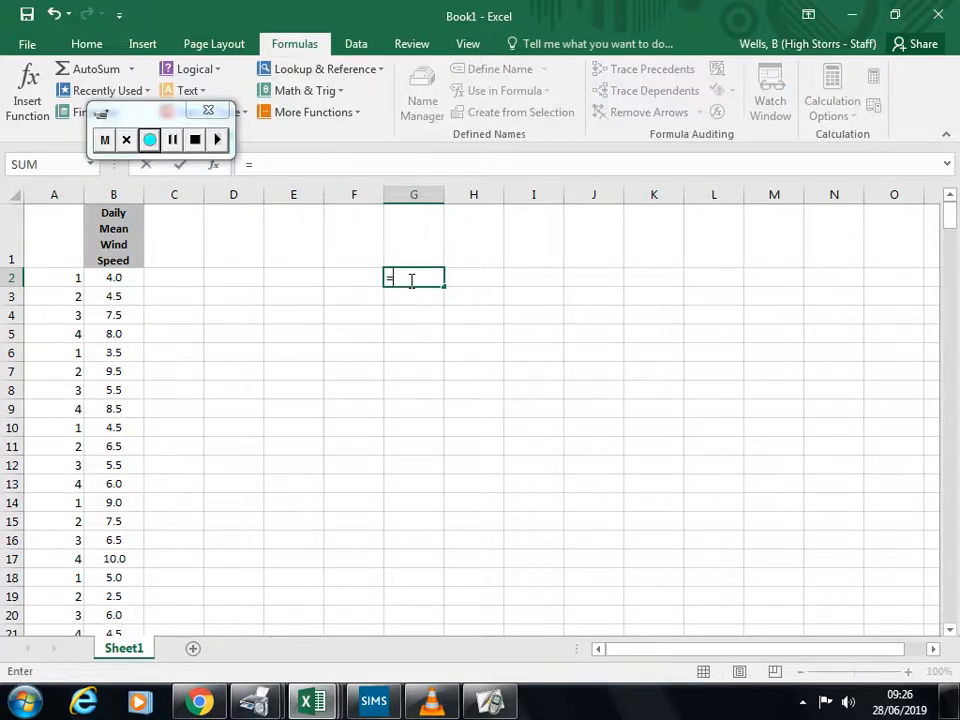
text(RAND)
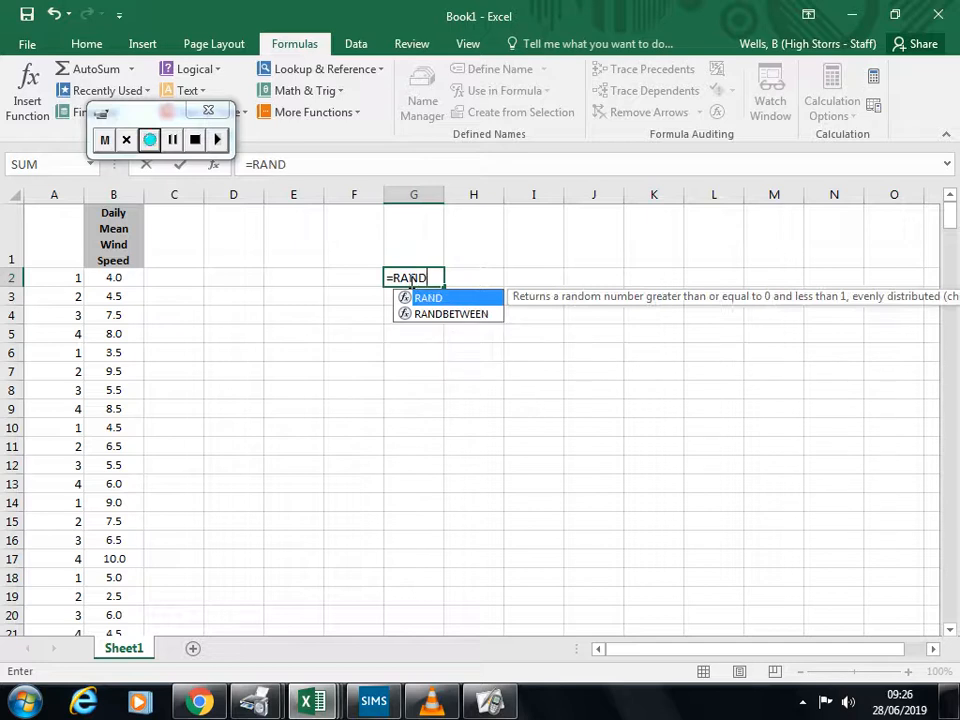
click(470, 318)
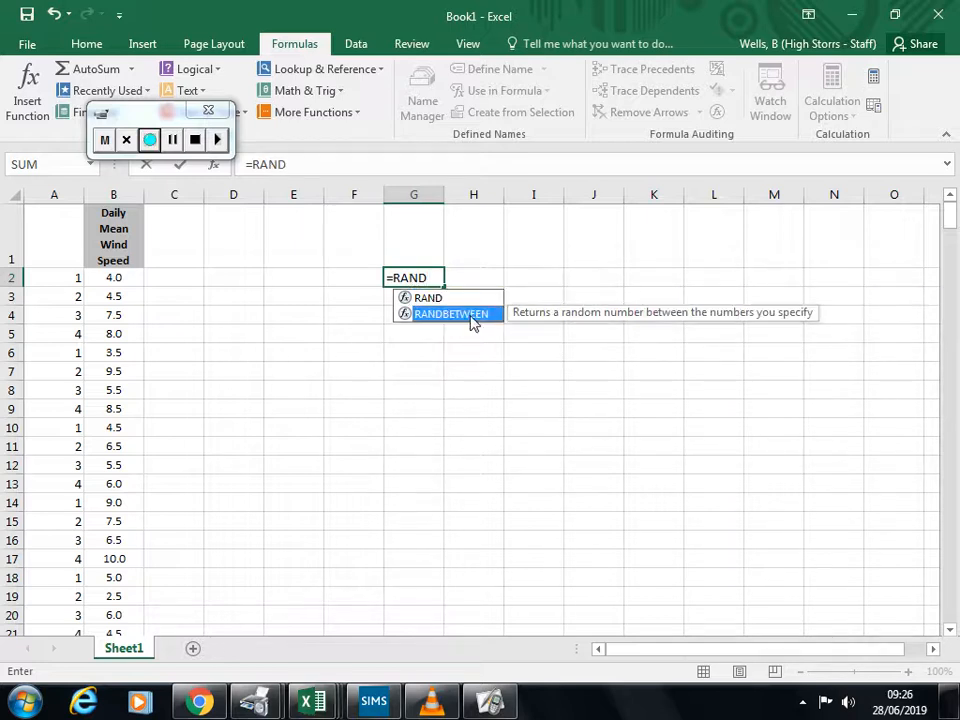
double_click(472, 316)
text(1)
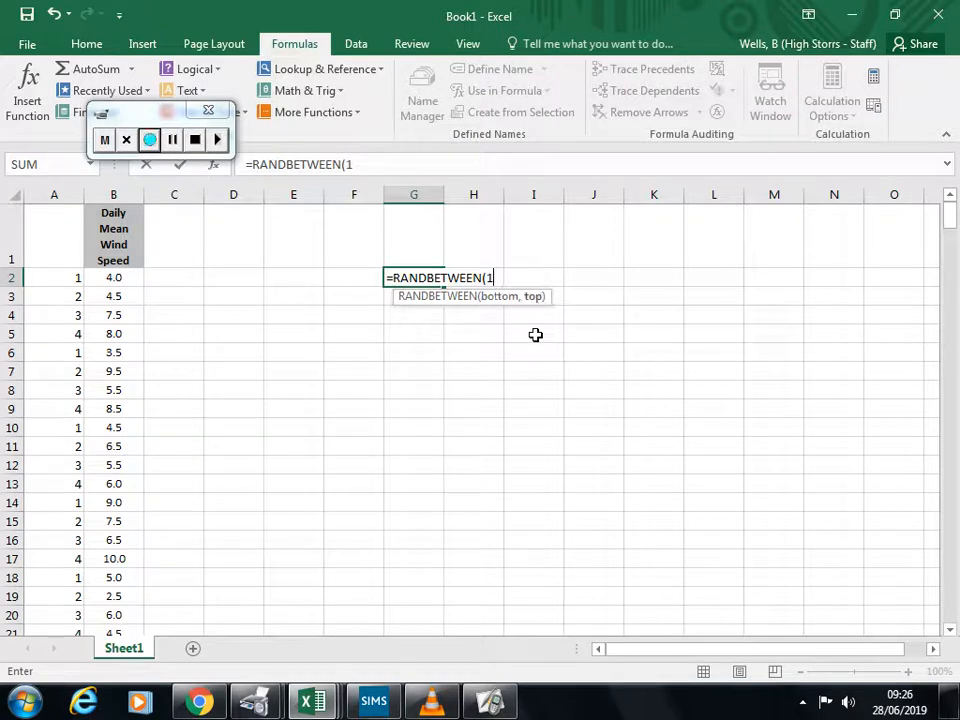
text(,4))
key(Return)
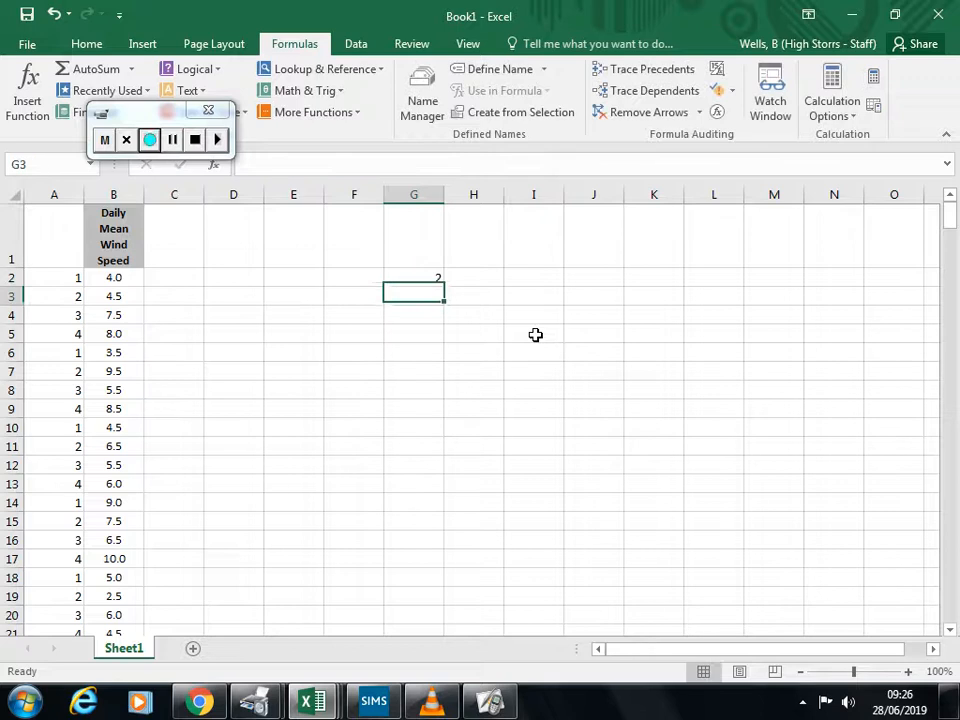
click(432, 279)
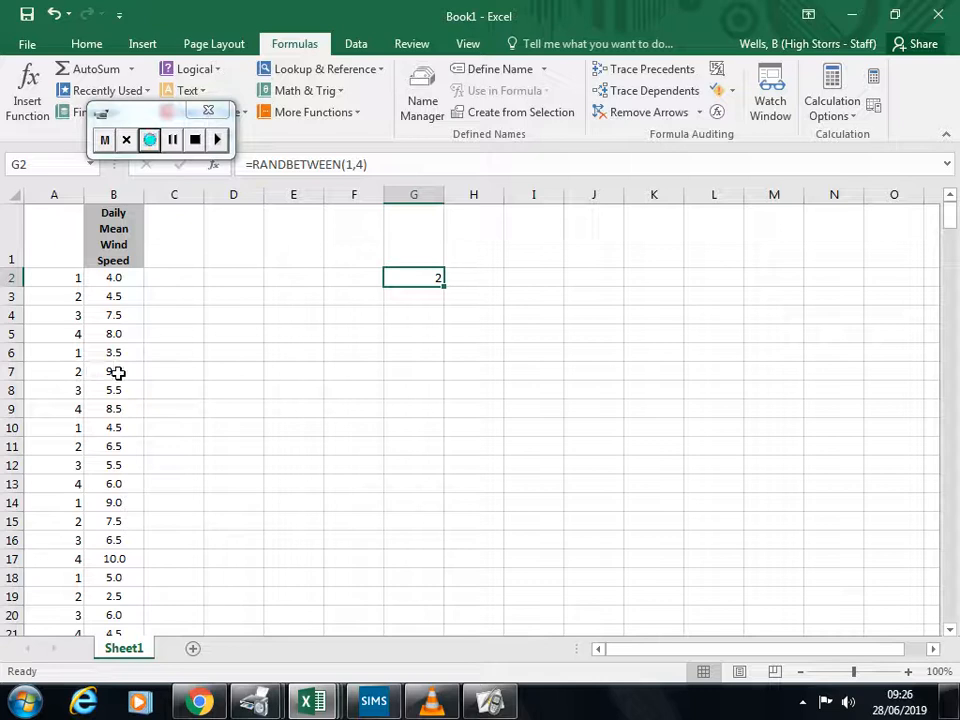
click(118, 448)
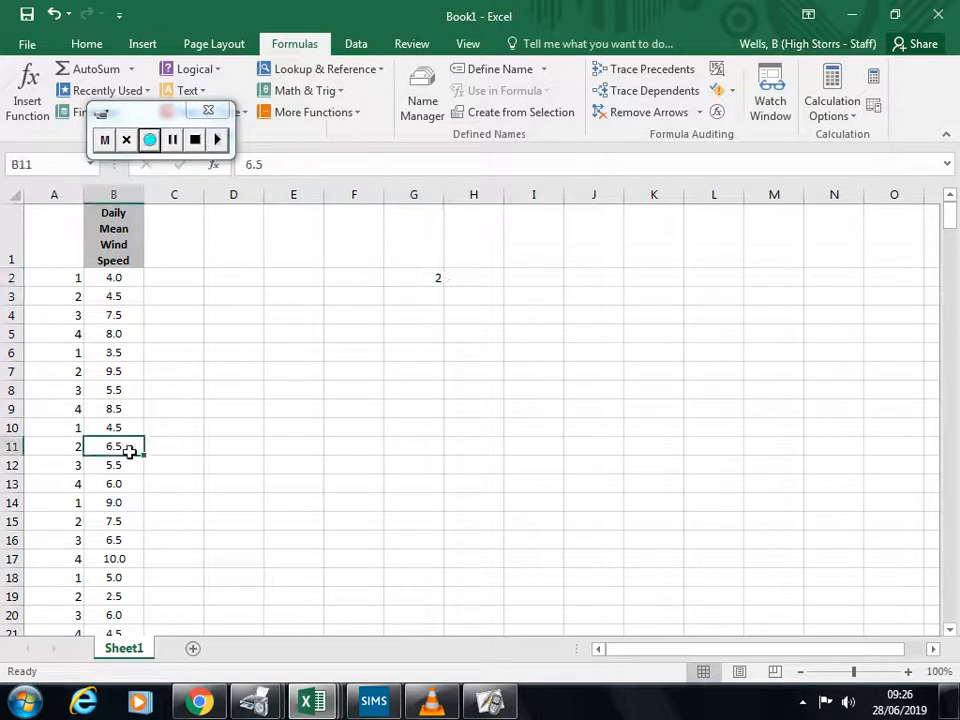
click(124, 521)
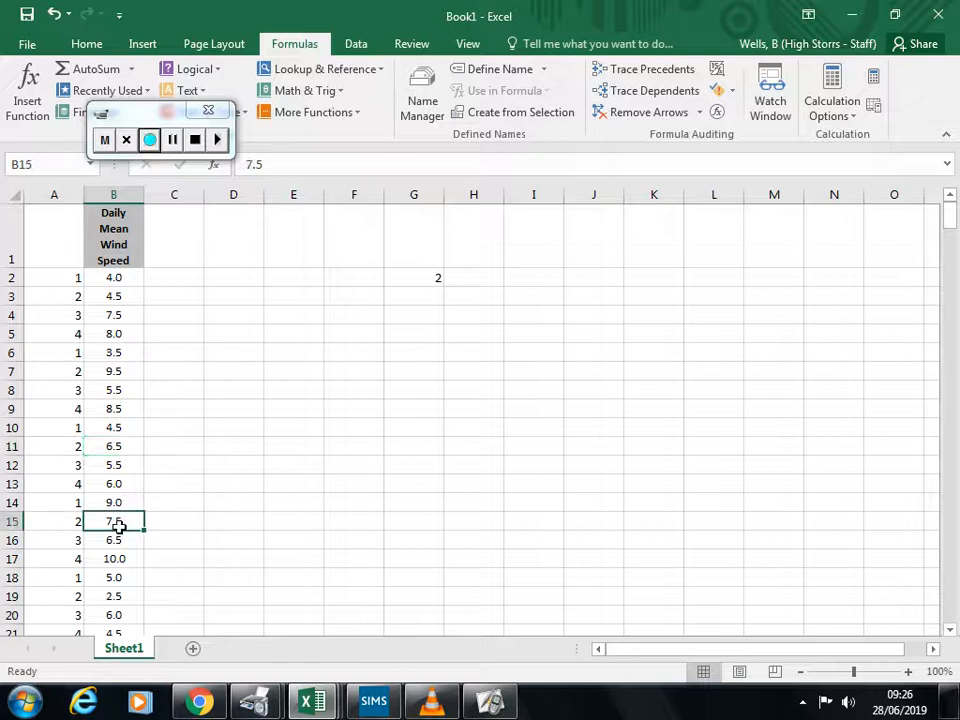
click(268, 442)
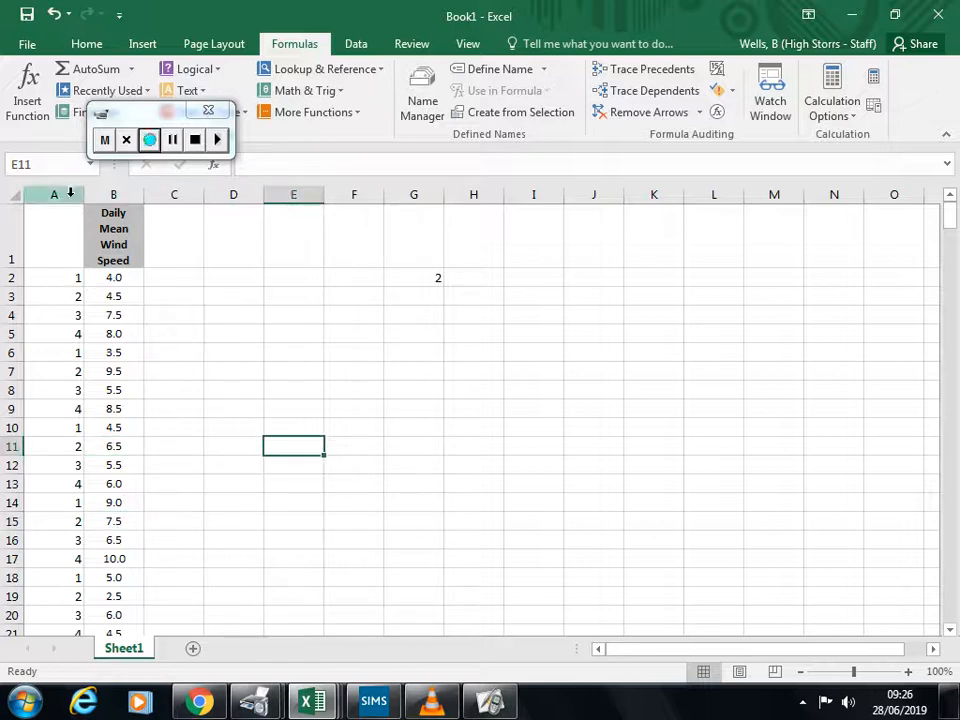
Step: Sort columns A and B by column A values from smallest to largest, treating the first row as headers
drag(63, 193, 105, 195)
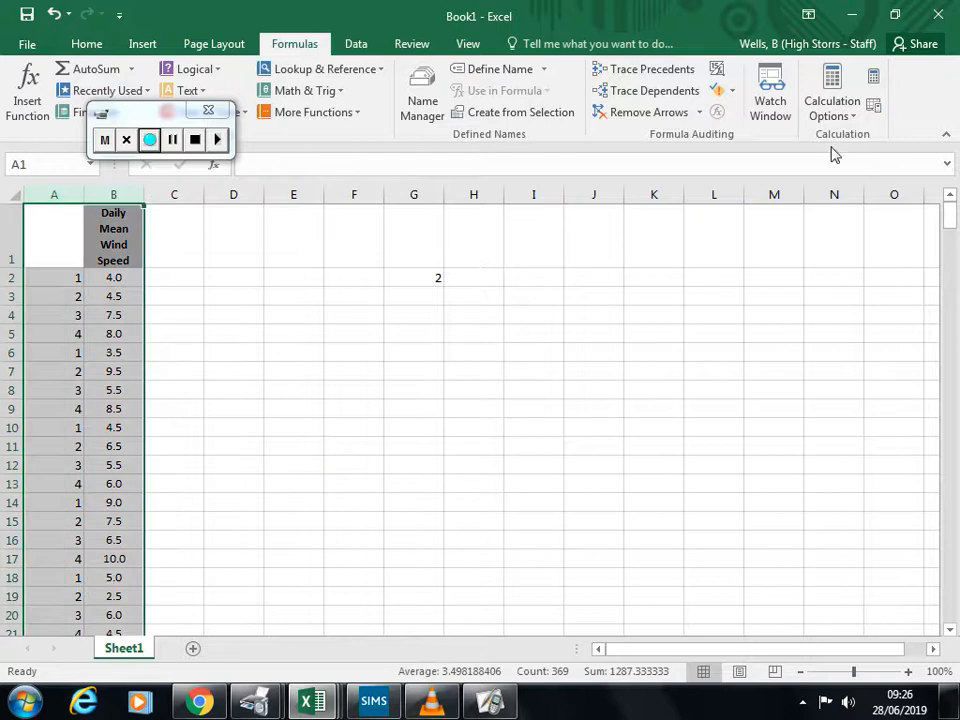
click(87, 44)
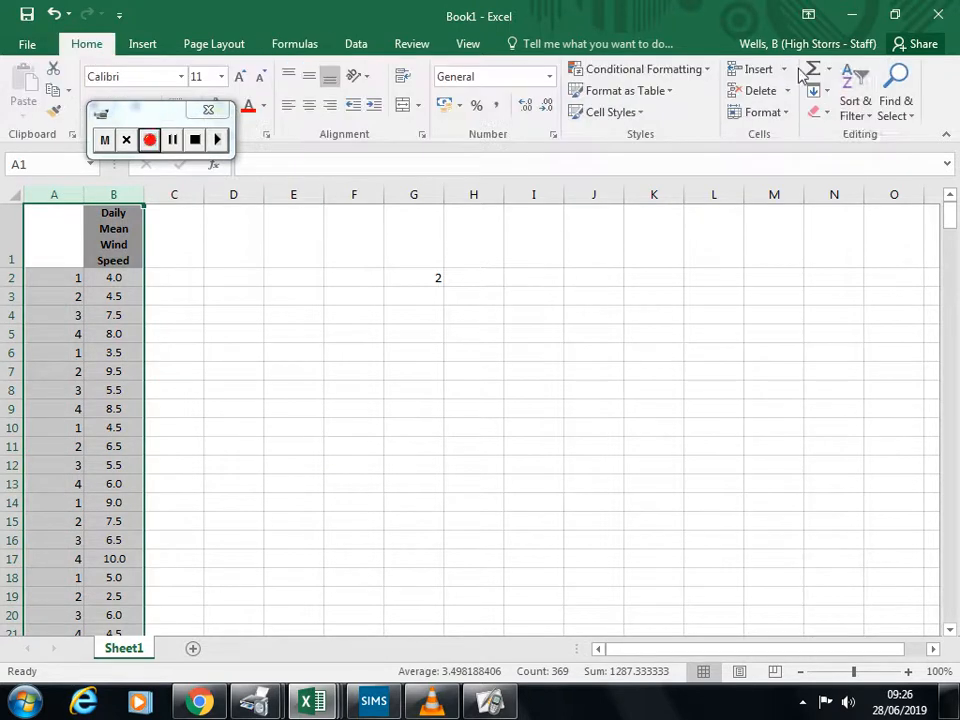
click(856, 103)
click(852, 181)
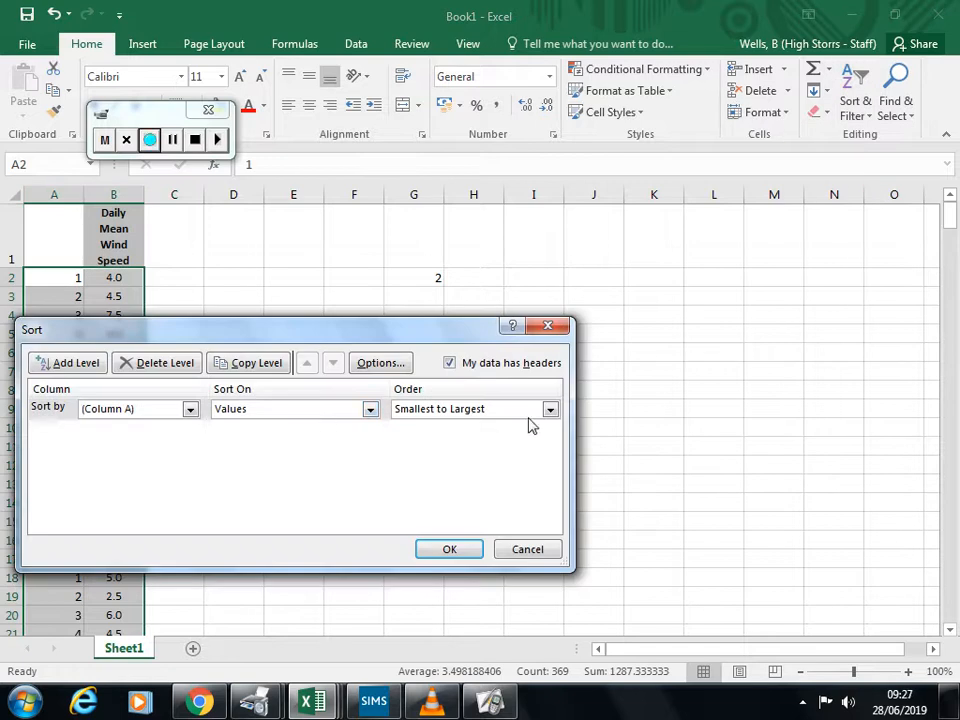
click(463, 551)
Step: Copy the wind speed values numbered 2 in column A, cells B48 to B93
scroll(165, 527, down, 16)
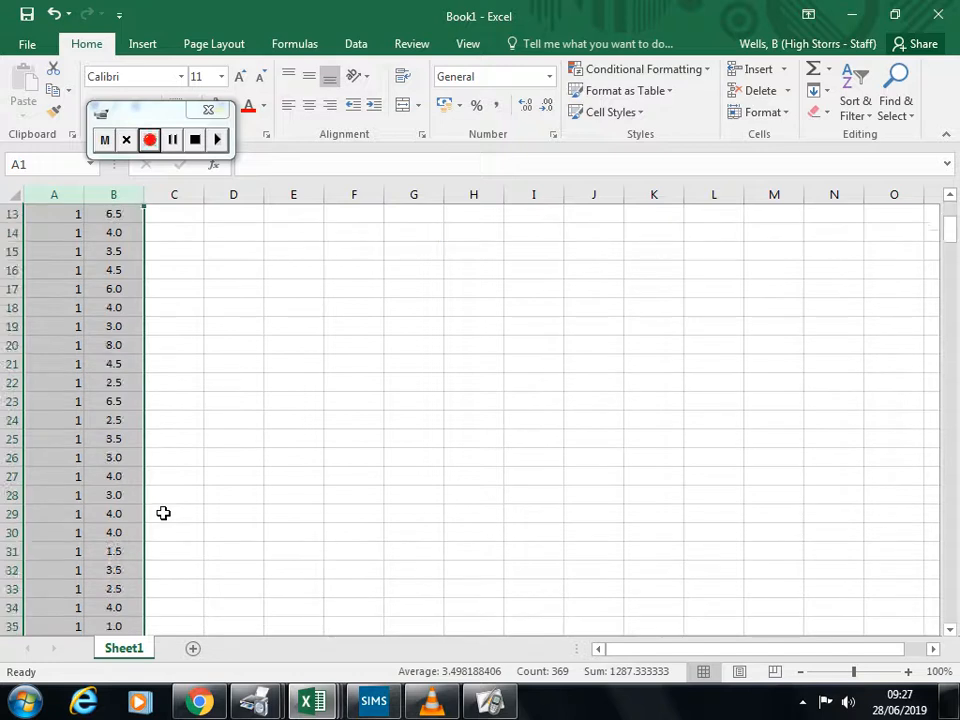
scroll(161, 512, up, 2)
scroll(216, 512, up, 2)
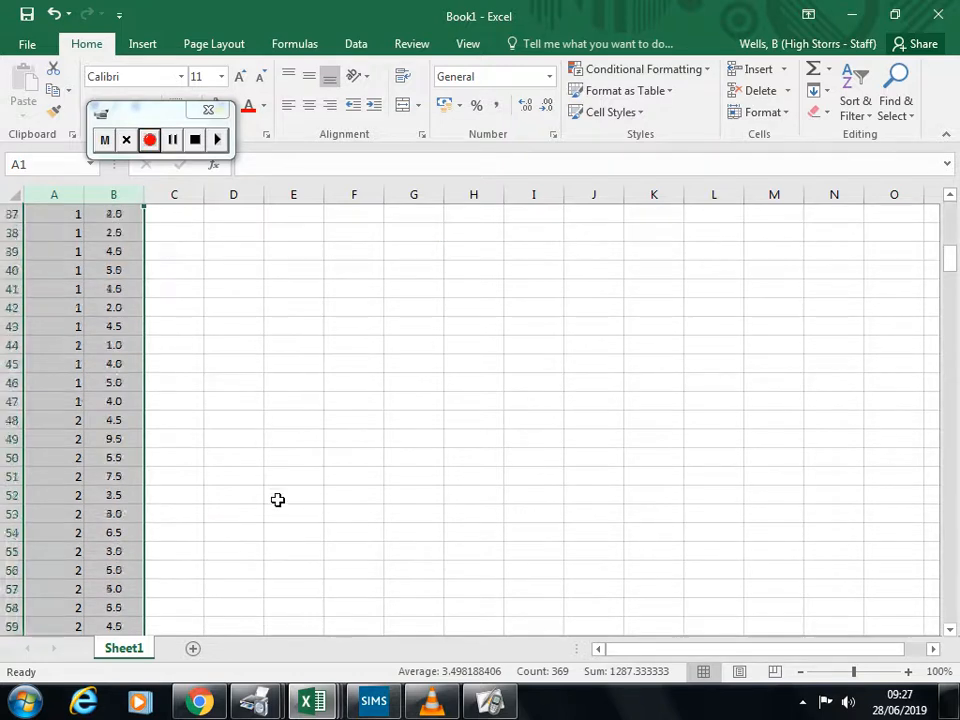
click(261, 437)
click(120, 424)
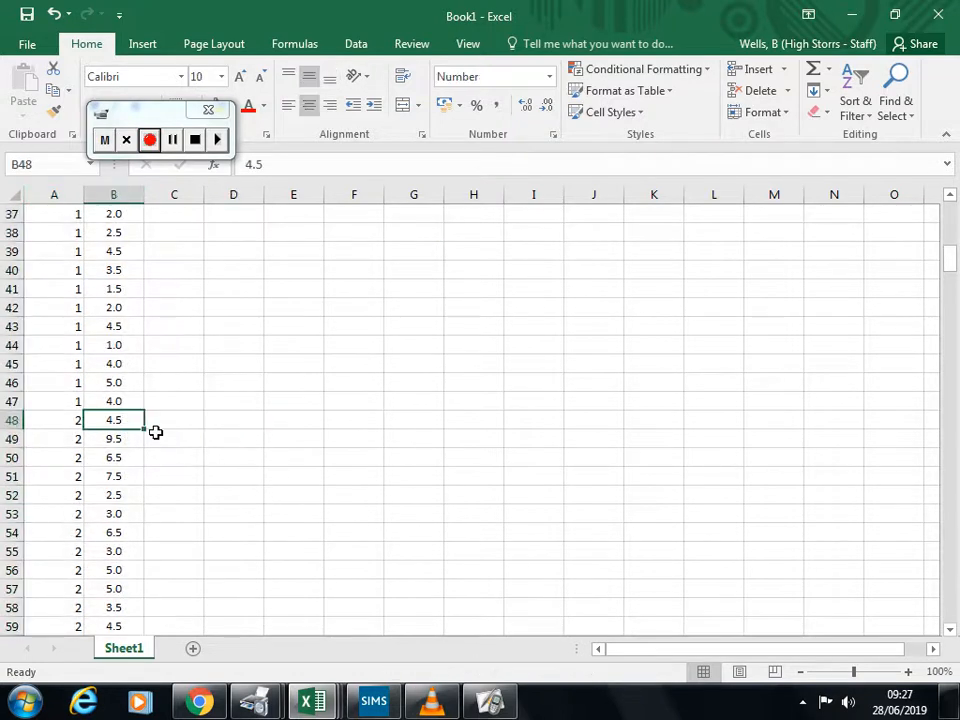
drag(129, 420, 123, 270)
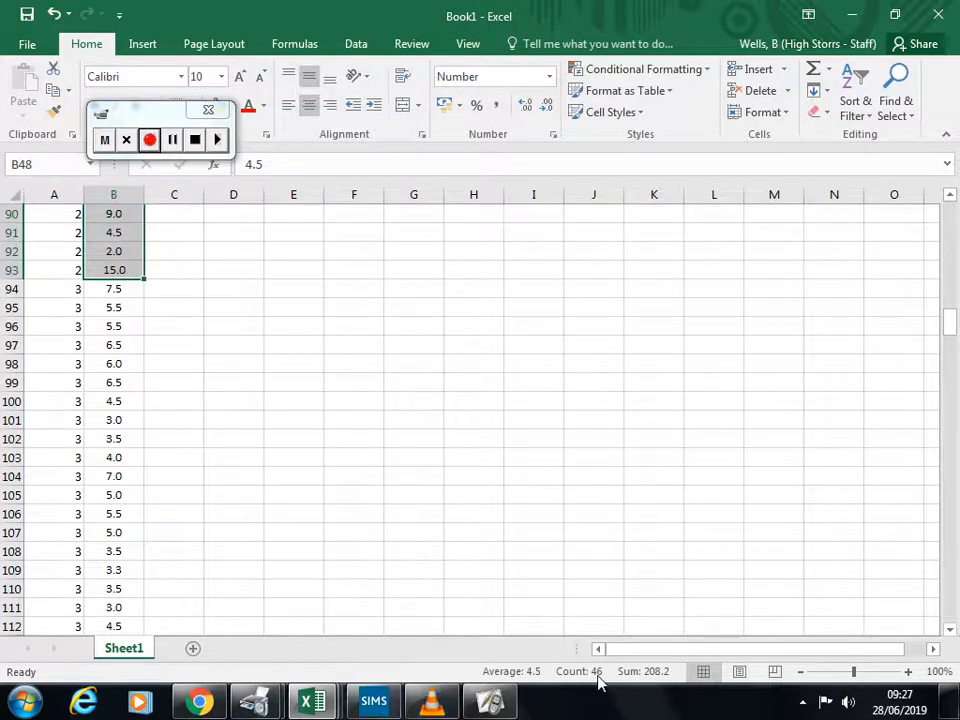
key(ctrl+c)
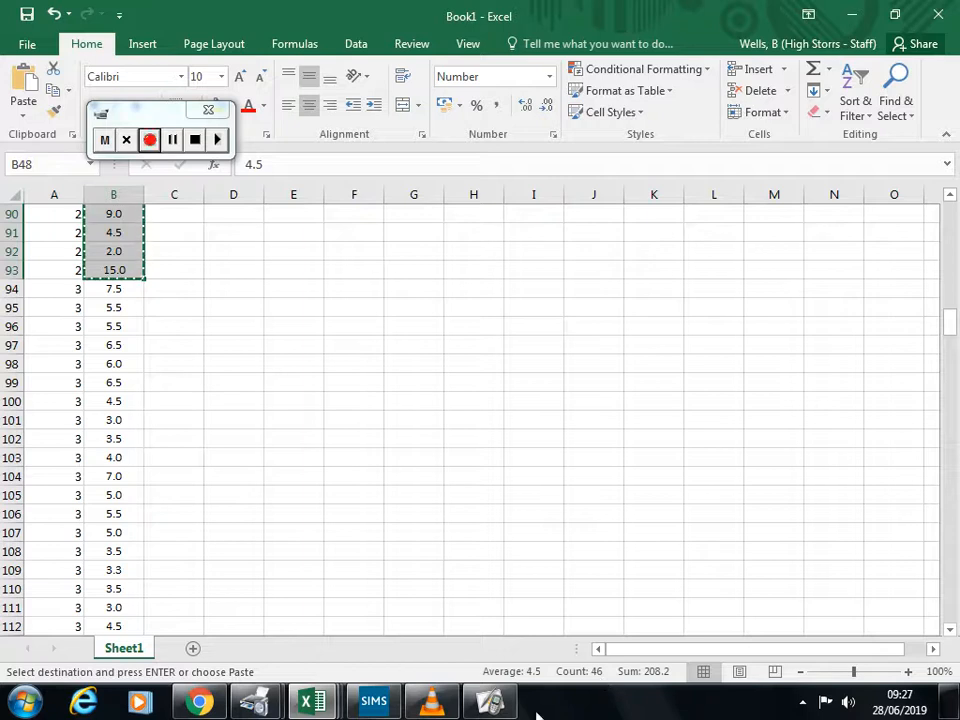
Step: Switch to the Book2 workbook and paste the copied wind speeds starting at cell B2
mouse_move(310, 703)
click(501, 615)
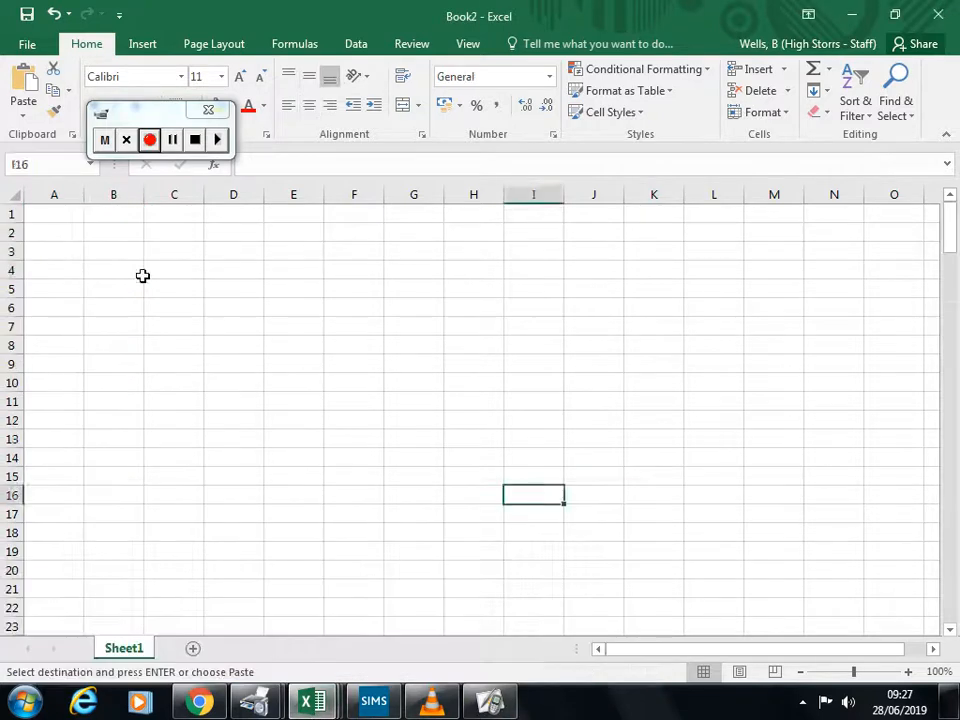
click(125, 274)
click(109, 236)
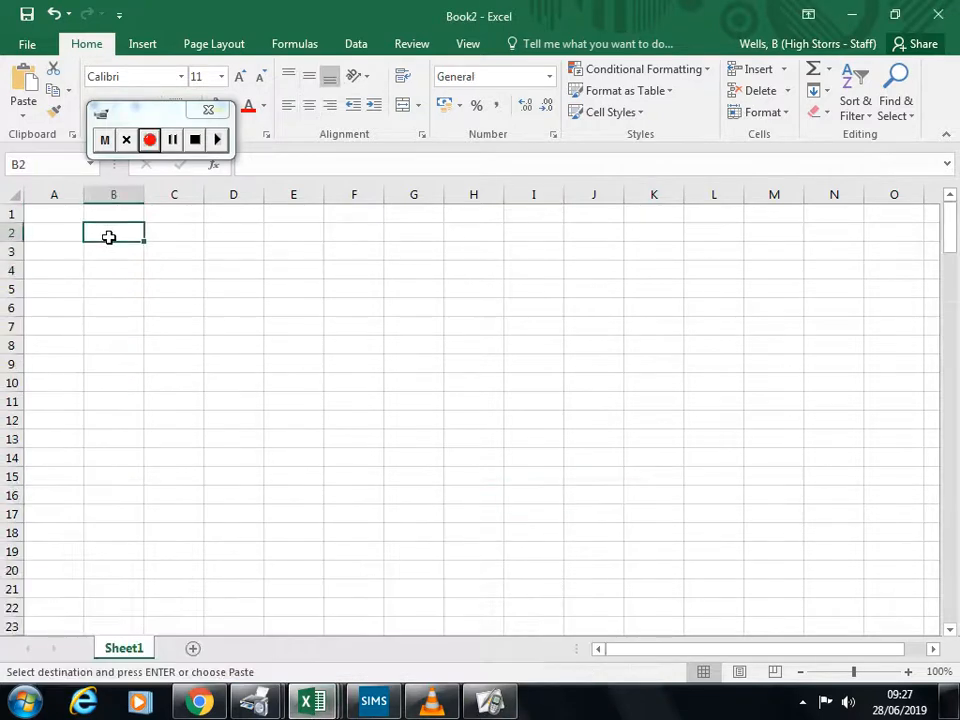
key(ctrl+v)
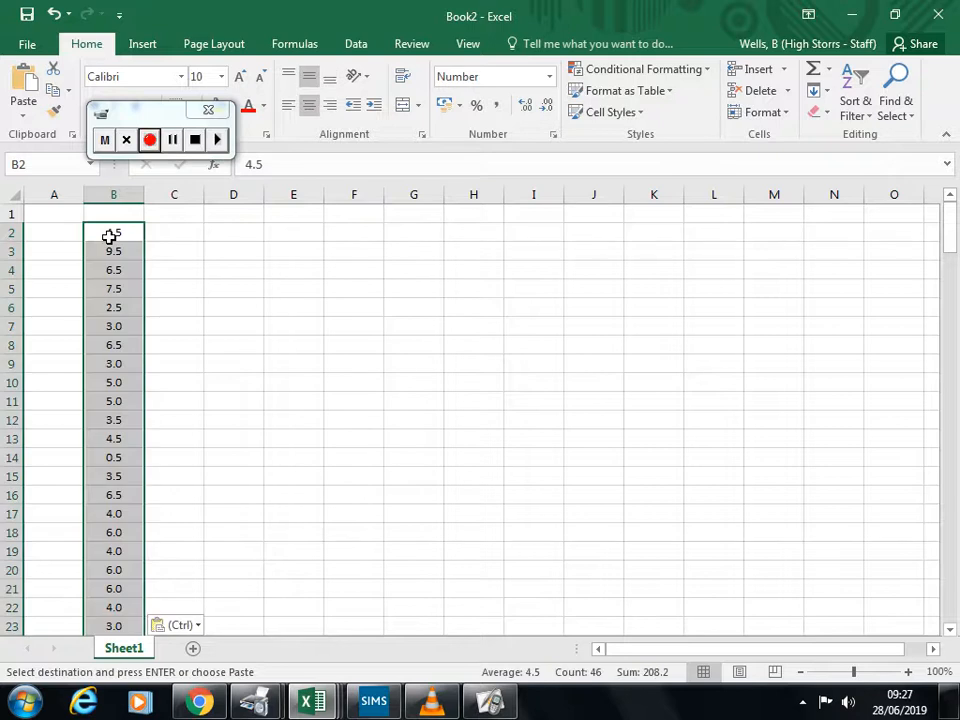
scroll(183, 402, down, 12)
scroll(183, 402, up, 5)
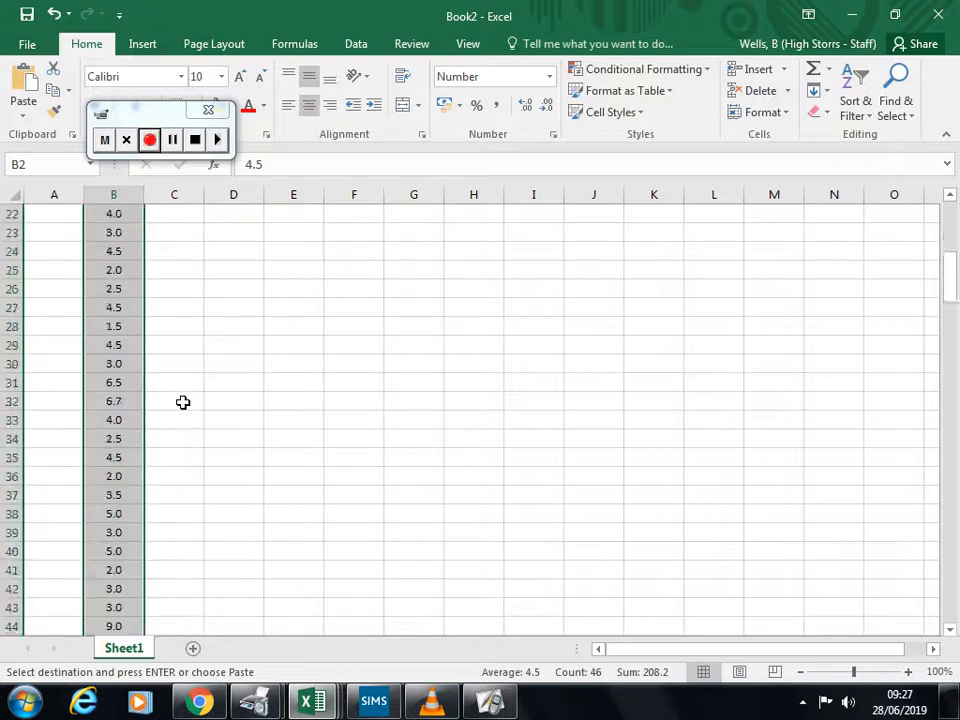
scroll(183, 402, up, 7)
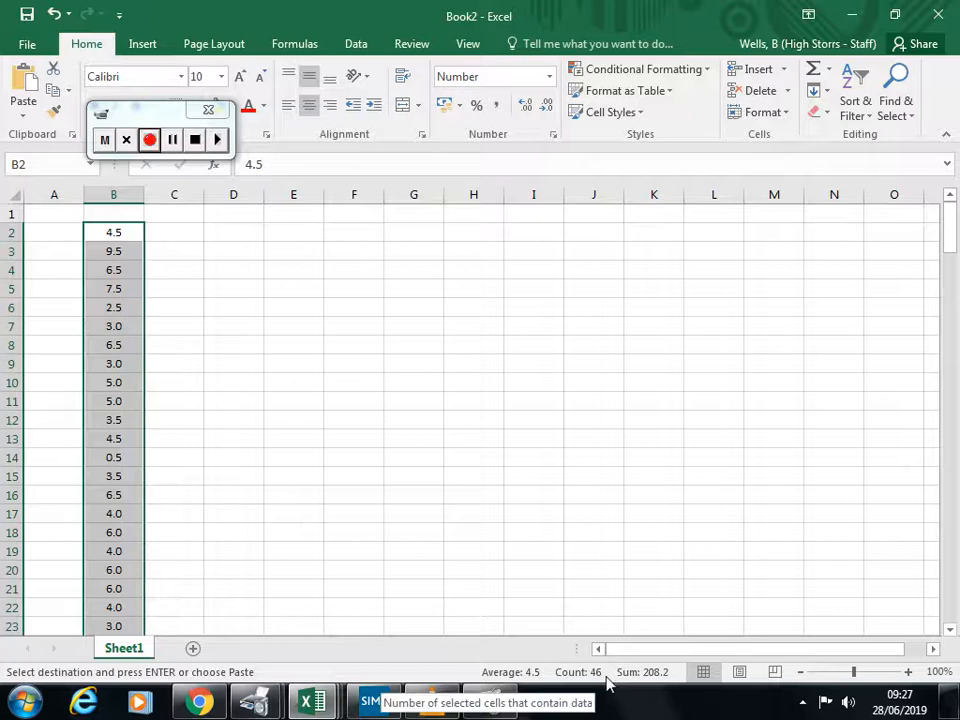
Step: Copy the first 40 wind speeds, B2:B41, and paste them starting at cell E2
click(180, 422)
drag(120, 231, 118, 586)
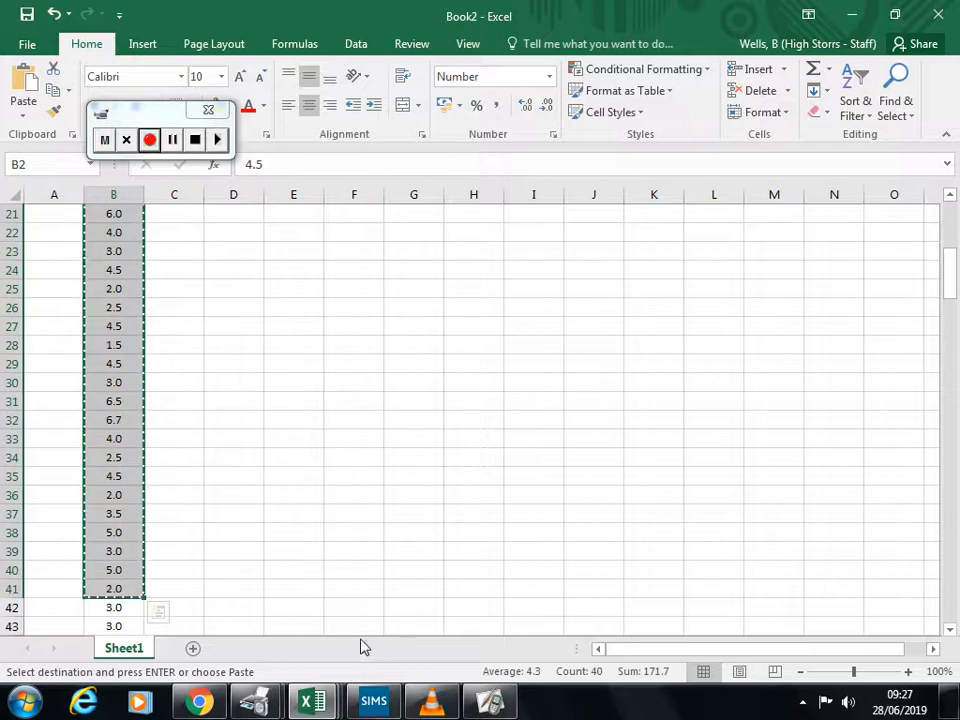
scroll(341, 570, up, 7)
click(301, 234)
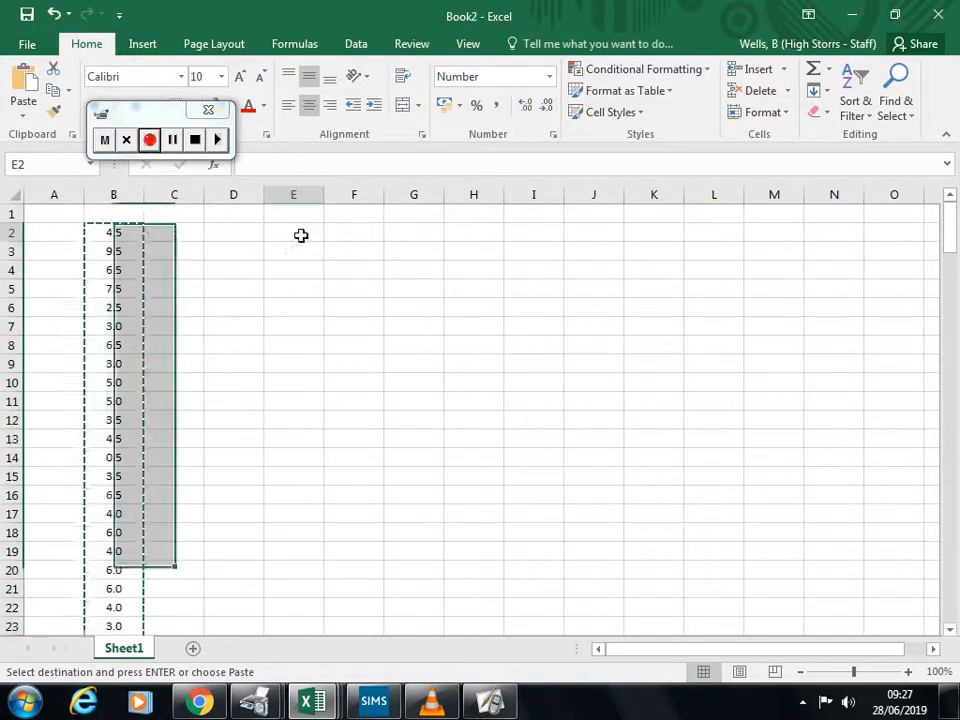
key(ctrl+v)
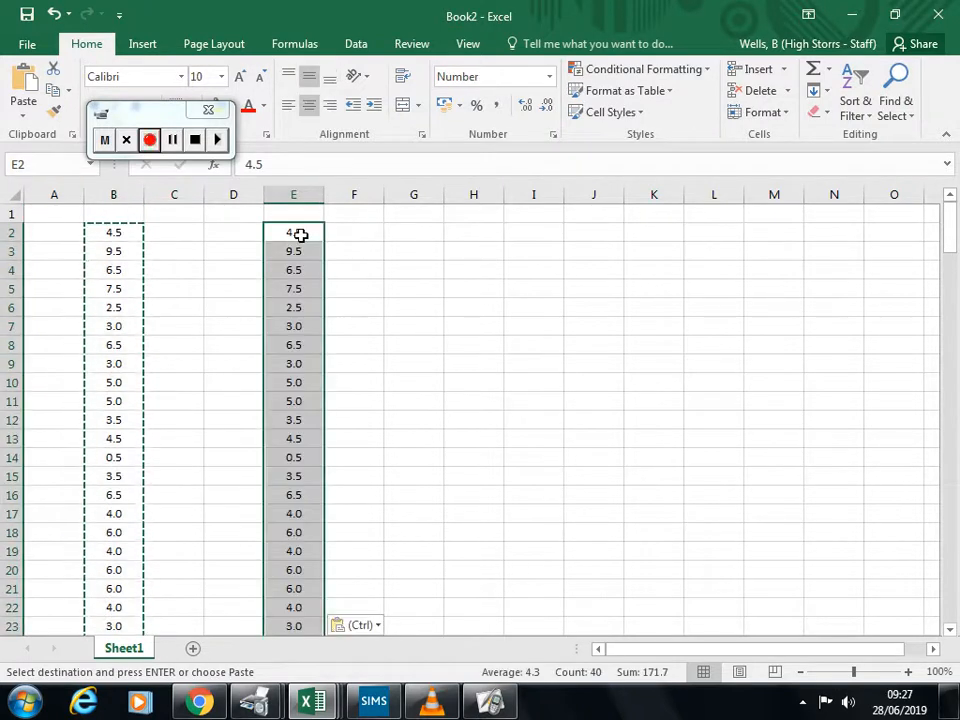
Step: Compare the ends of both sample lists in Book2 with the last October wind speeds in the Large data set workbook's Beijing 1987 sheet
scroll(285, 363, down, 14)
scroll(285, 363, up, 14)
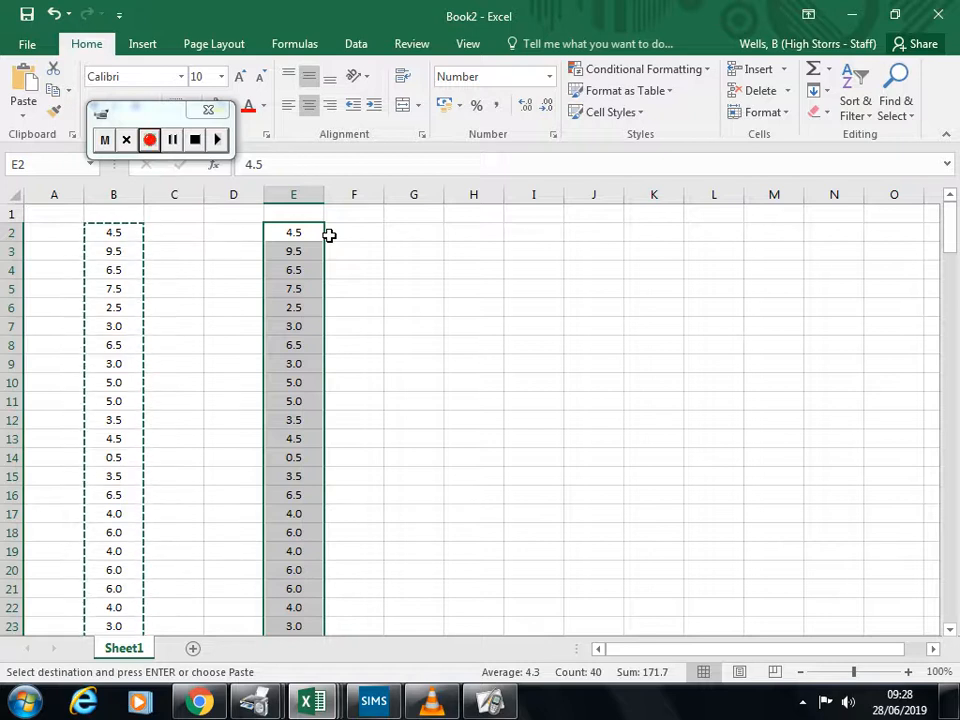
scroll(210, 323, down, 10)
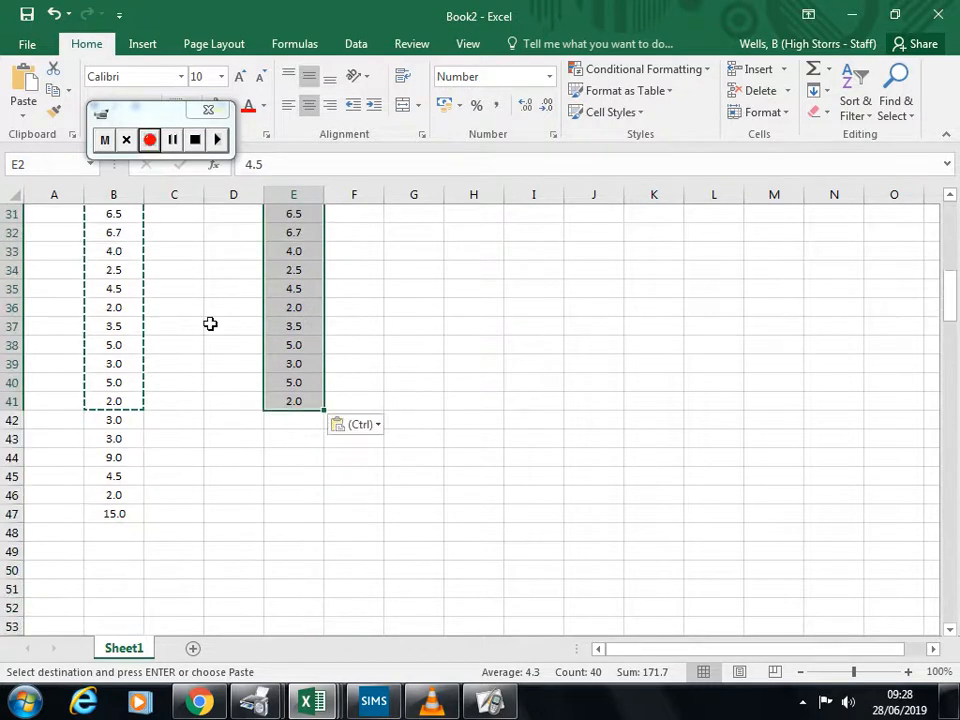
click(117, 512)
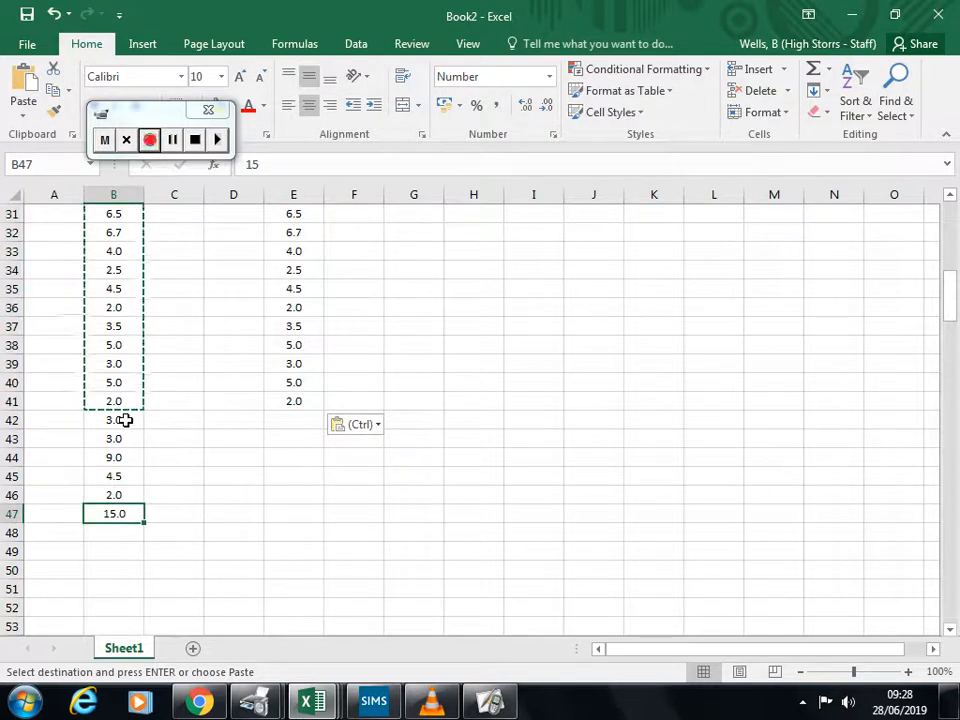
click(316, 700)
click(315, 628)
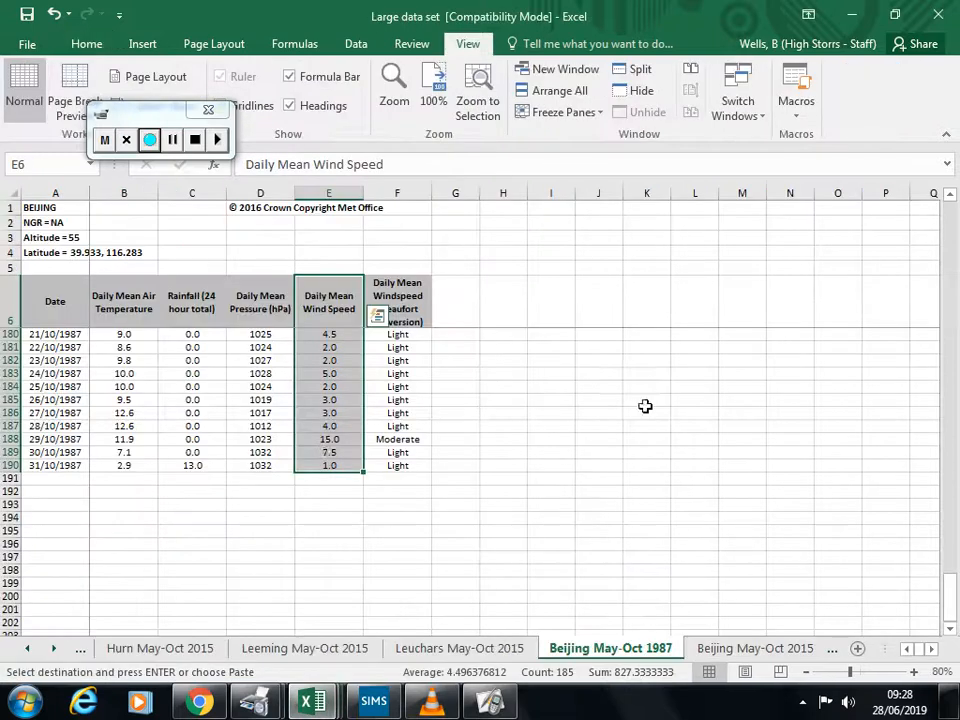
click(323, 453)
click(332, 467)
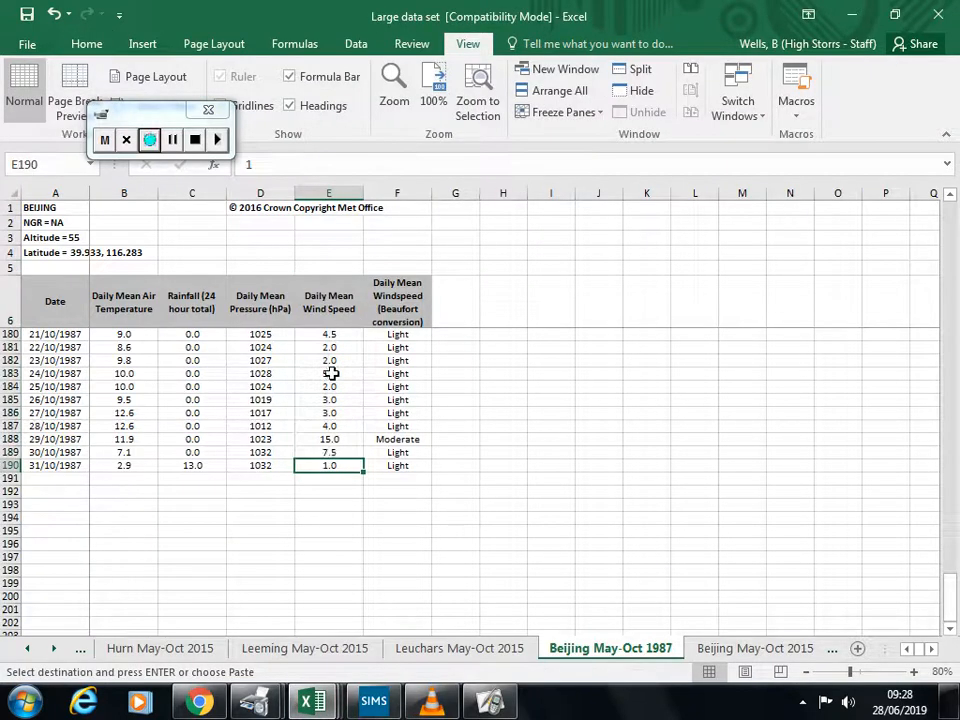
scroll(330, 454, up, 2)
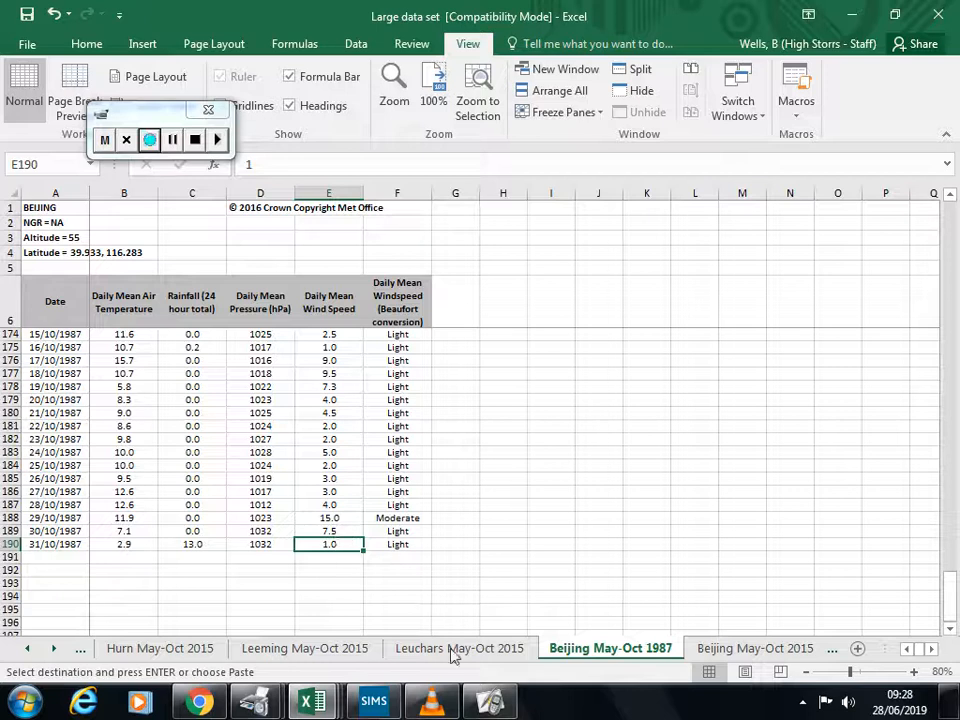
Step: Switch to ActivInspire and add a blank page after the sample size notes
click(505, 710)
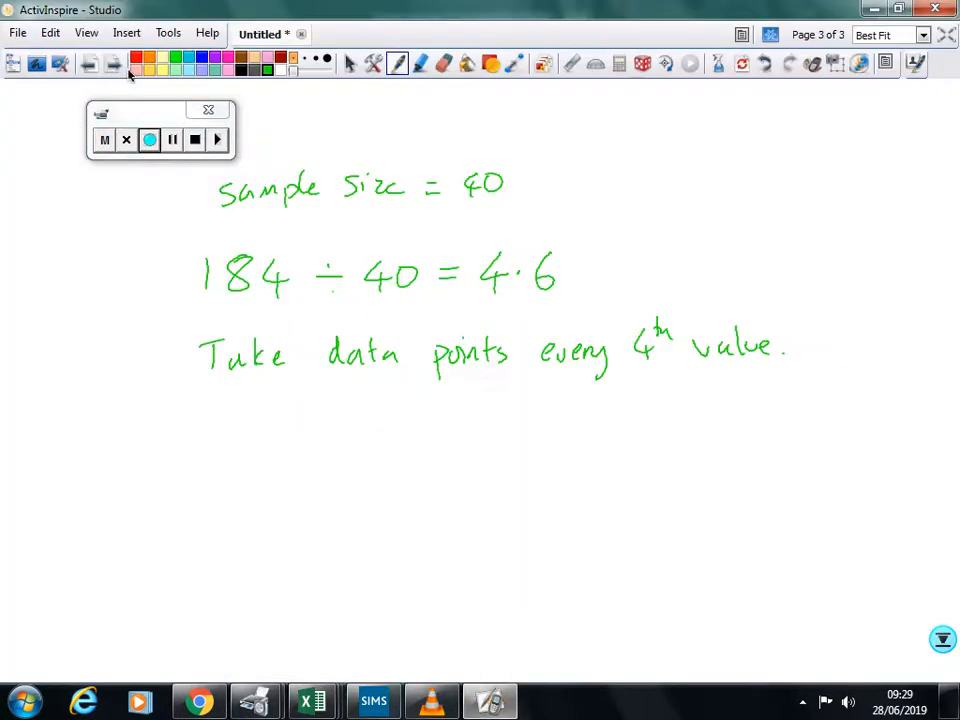
click(114, 64)
drag(167, 107, 144, 163)
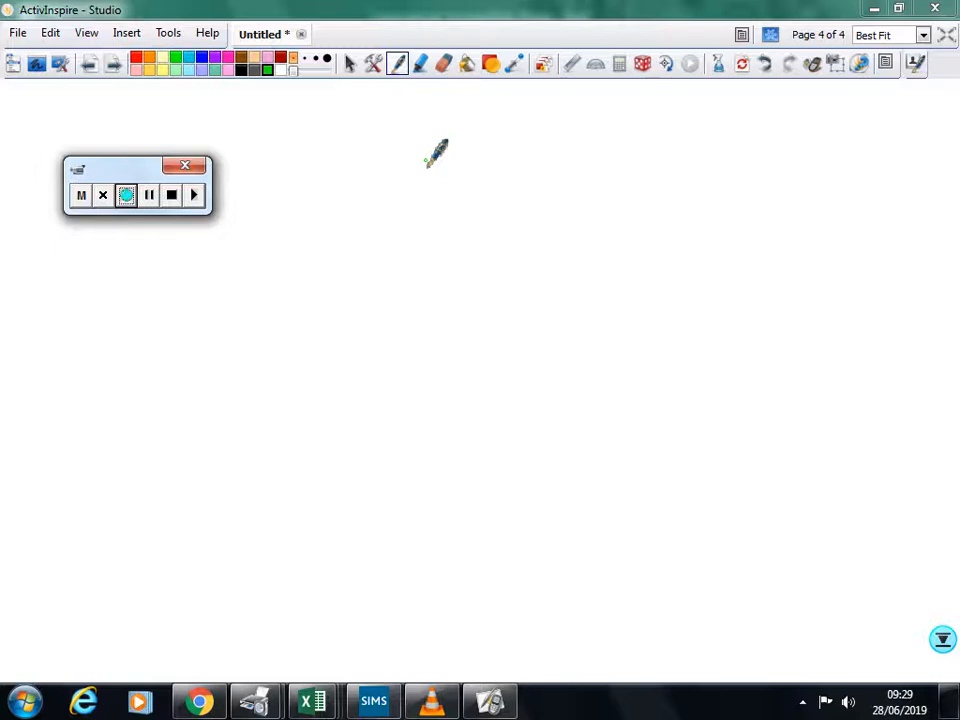
Step: Switch to Excel's Large data set workbook, check the last Beijing 1987 wind speeds, and return to ActivInspire
click(327, 706)
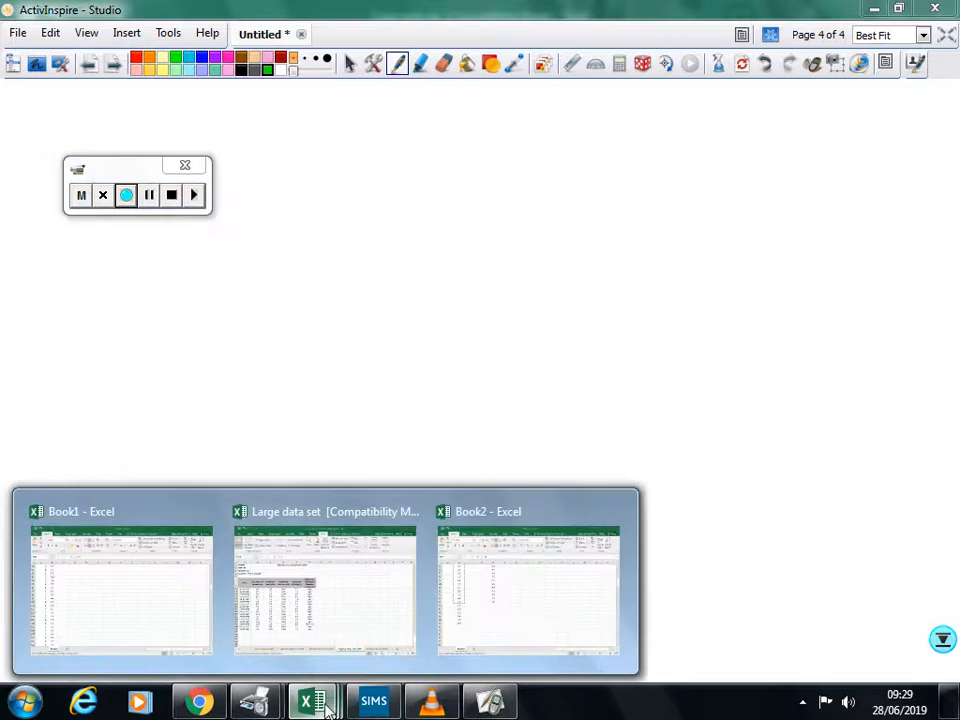
click(336, 628)
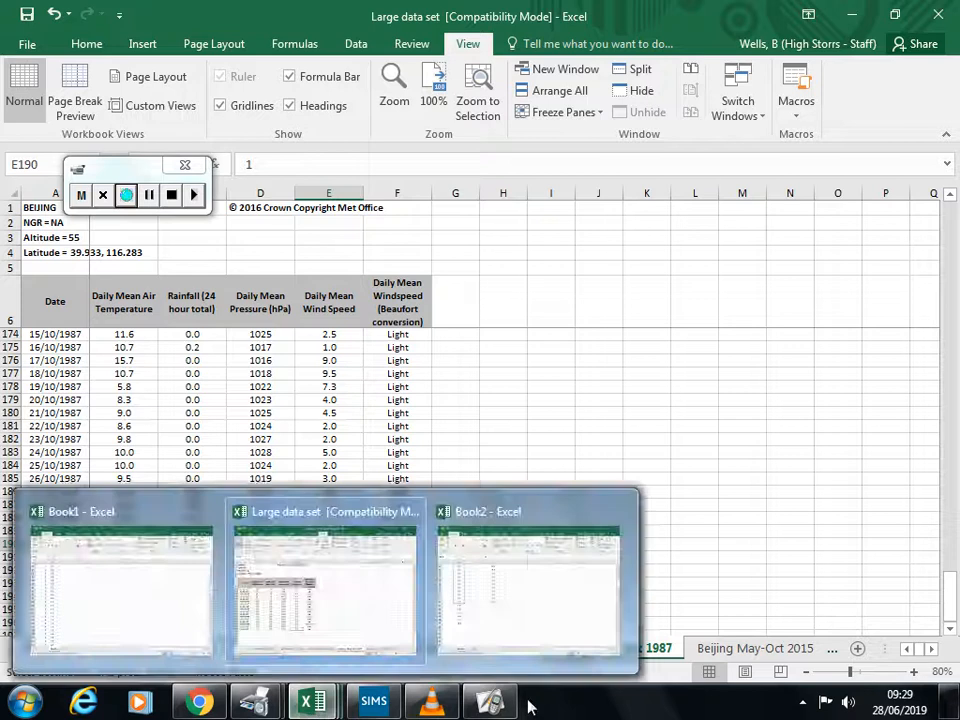
mouse_move(510, 708)
click(370, 560)
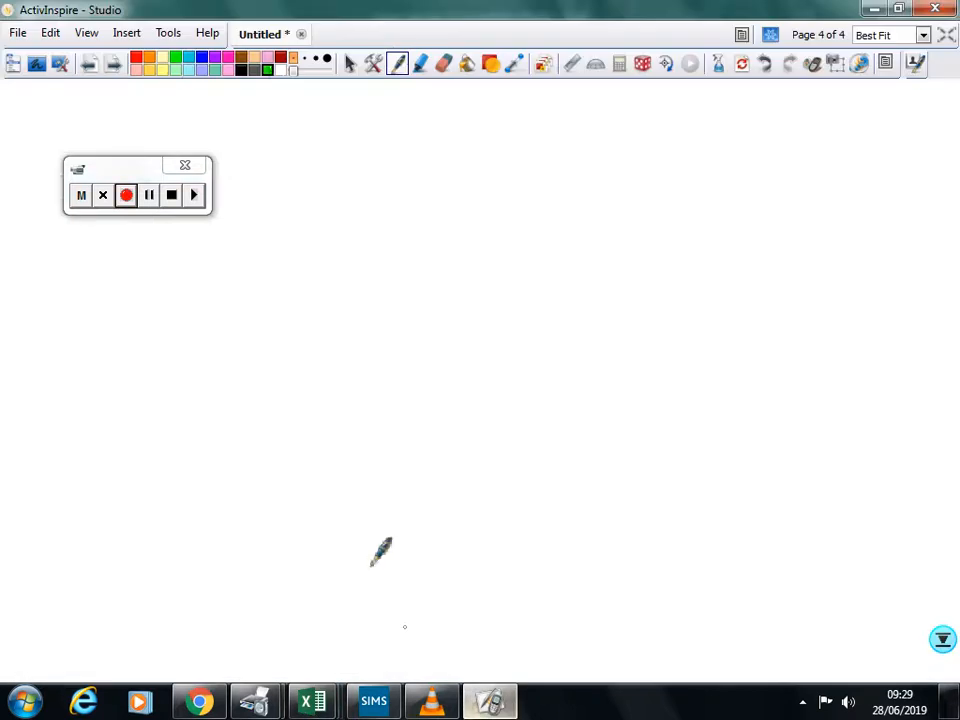
Step: Handwrite the calculation 39 × 4 = 156 with the Pen on the blank page
click(398, 64)
mouse_move(142, 284)
mouse_down()
mouse_move(156, 304)
mouse_move(140, 312)
mouse_move(186, 316)
mouse_move(192, 286)
mouse_move(236, 306)
mouse_move(221, 306)
mouse_up()
mouse_move(285, 282)
mouse_down()
mouse_move(297, 301)
mouse_move(287, 316)
mouse_move(349, 293)
mouse_up()
mouse_move(330, 303)
mouse_down()
mouse_move(388, 314)
mouse_move(420, 300)
mouse_move(402, 313)
mouse_up()
mouse_move(406, 284)
mouse_down()
mouse_move(423, 283)
mouse_move(437, 302)
mouse_up()
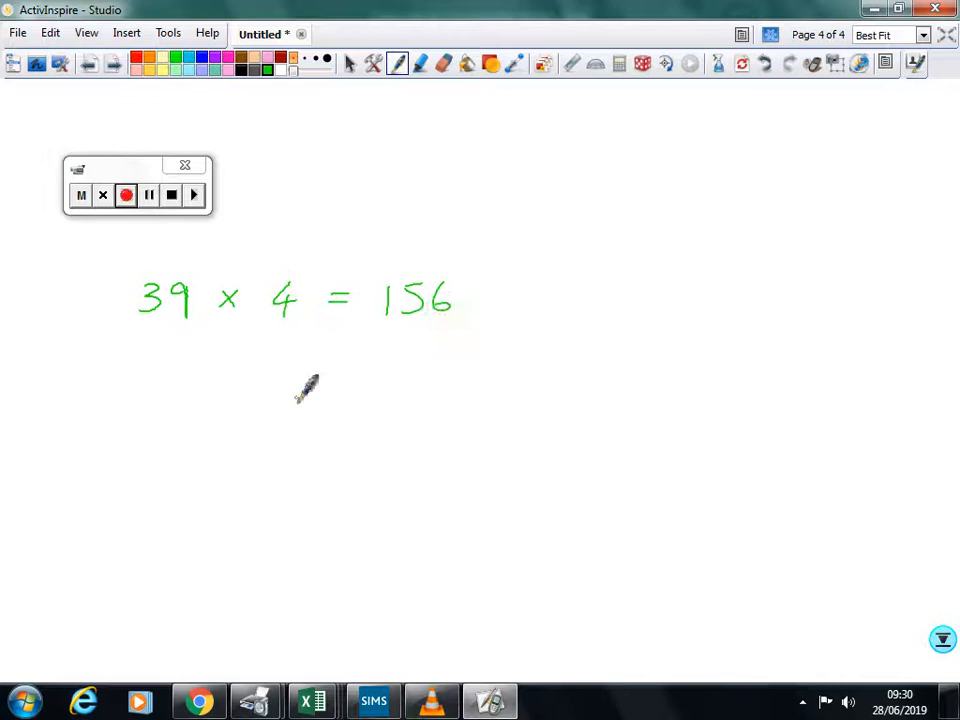
Step: Handwrite 184 − 156 = 28 below the first calculation
mouse_move(301, 388)
mouse_down()
mouse_move(300, 420)
mouse_move(339, 381)
mouse_move(348, 420)
mouse_move(382, 402)
mouse_move(392, 418)
mouse_move(428, 400)
mouse_move(479, 396)
mouse_up()
drag(461, 408, 518, 411)
mouse_move(541, 388)
mouse_down()
mouse_move(540, 410)
mouse_move(541, 383)
mouse_up()
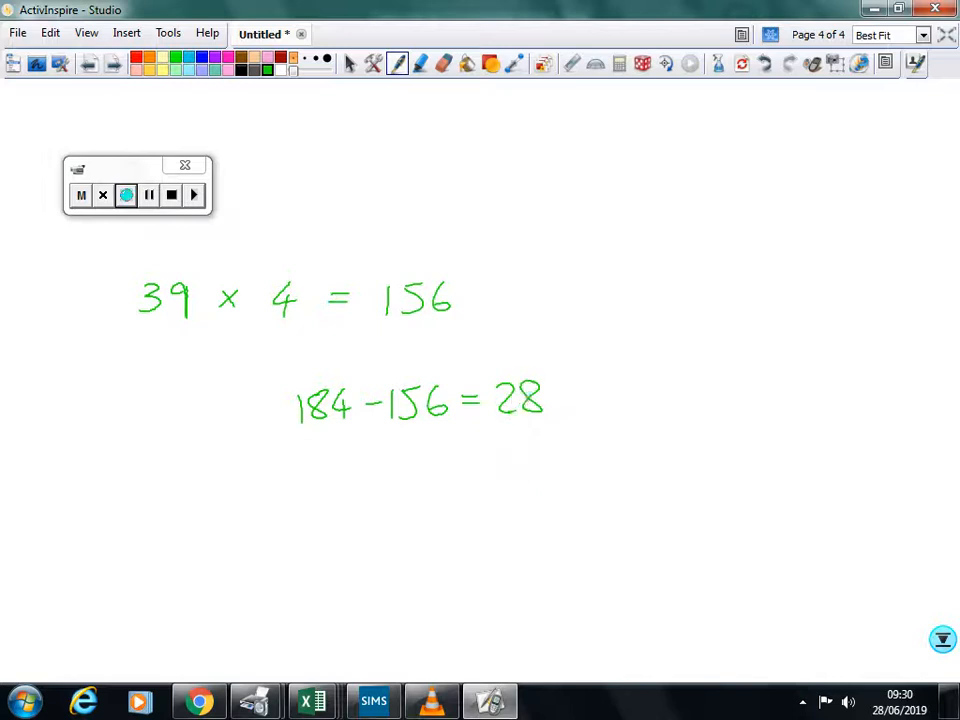
Step: Switch to Excel and look through the Beijing 1987 wind speeds in the Large data set workbook and the sample lists in Book2
mouse_move(327, 708)
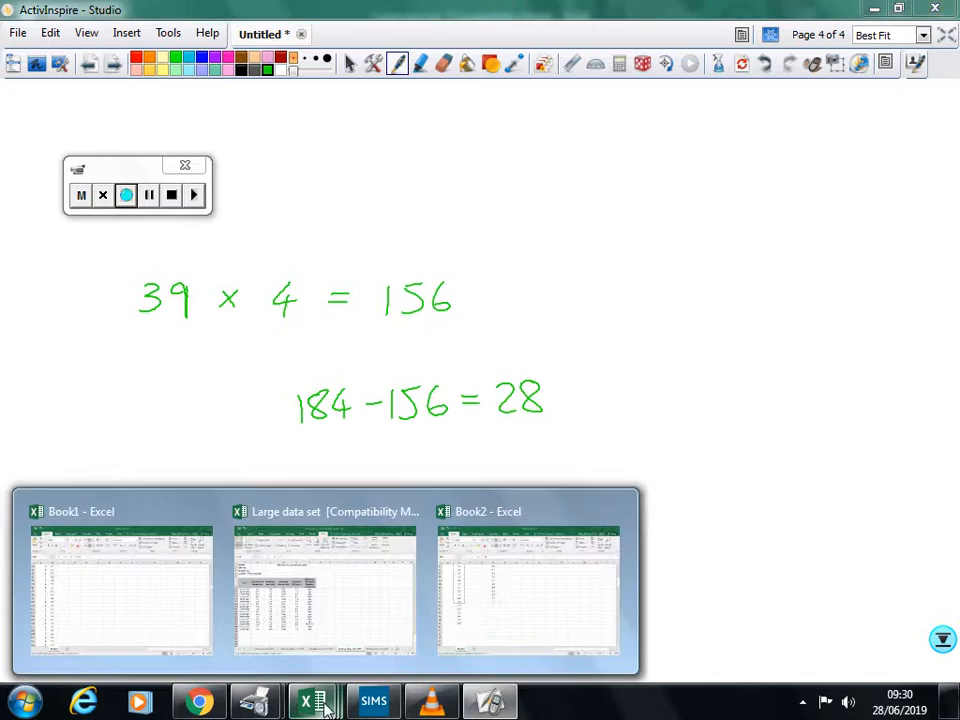
click(386, 600)
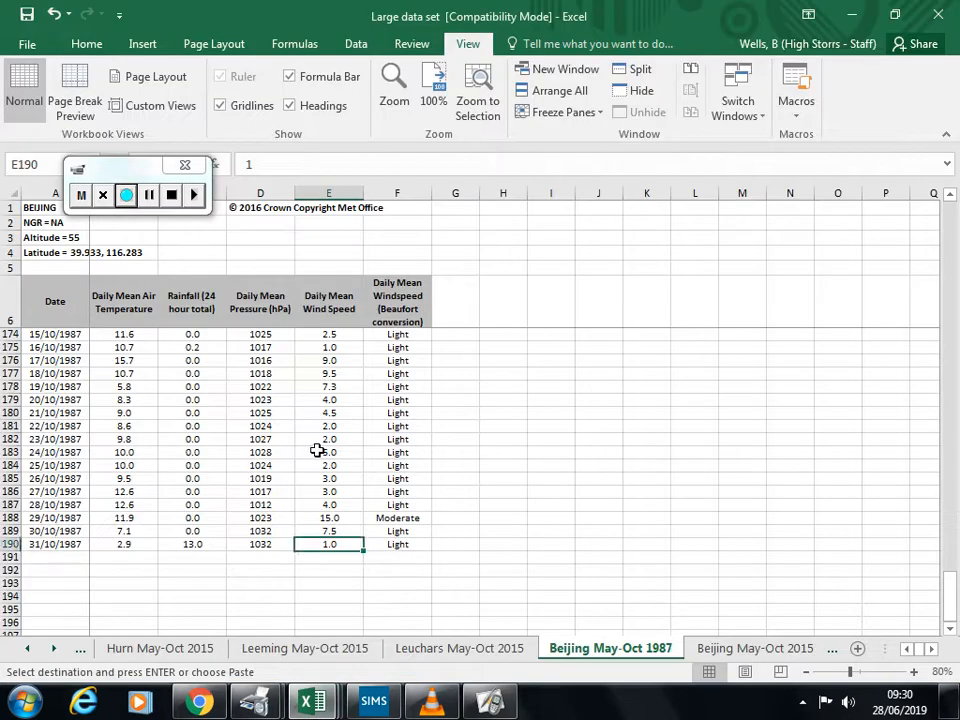
scroll(316, 452, up, 3)
scroll(316, 470, up, 20)
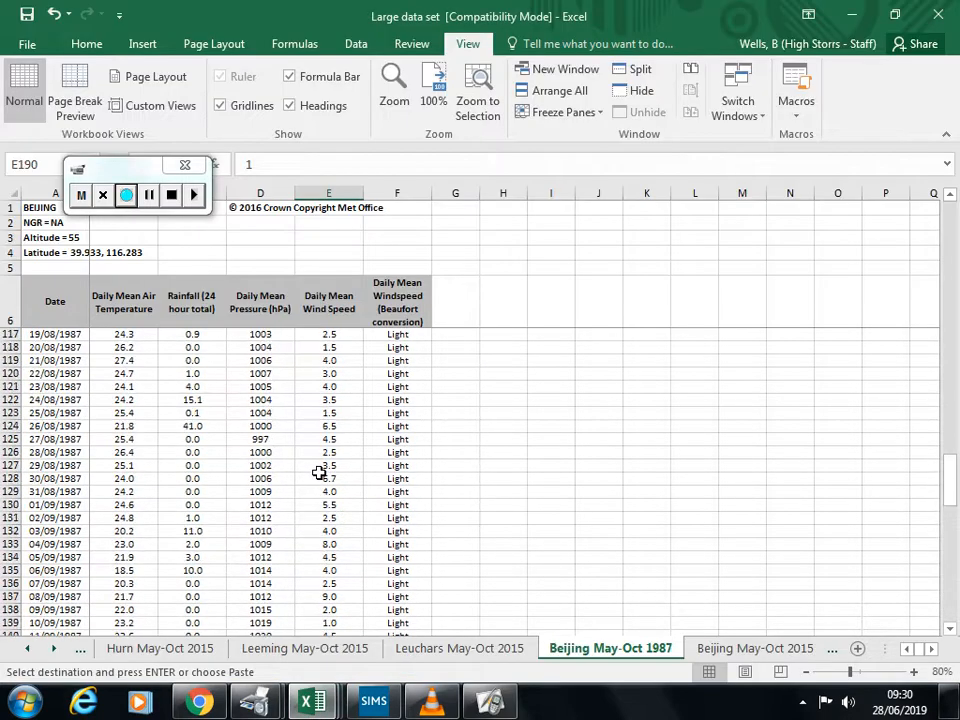
scroll(318, 472, up, 8)
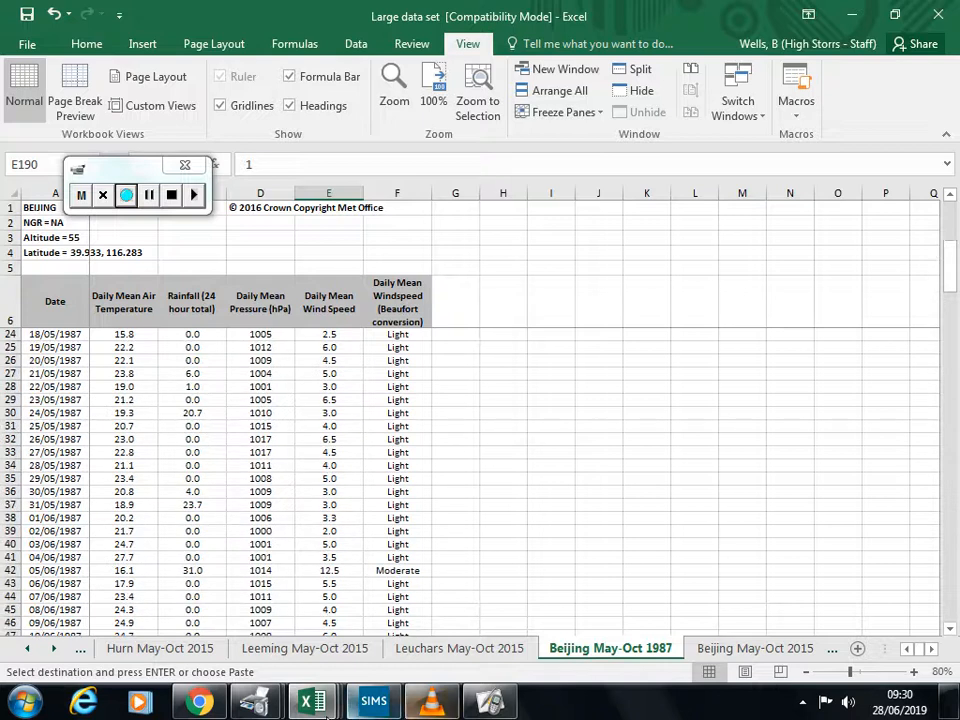
mouse_move(310, 708)
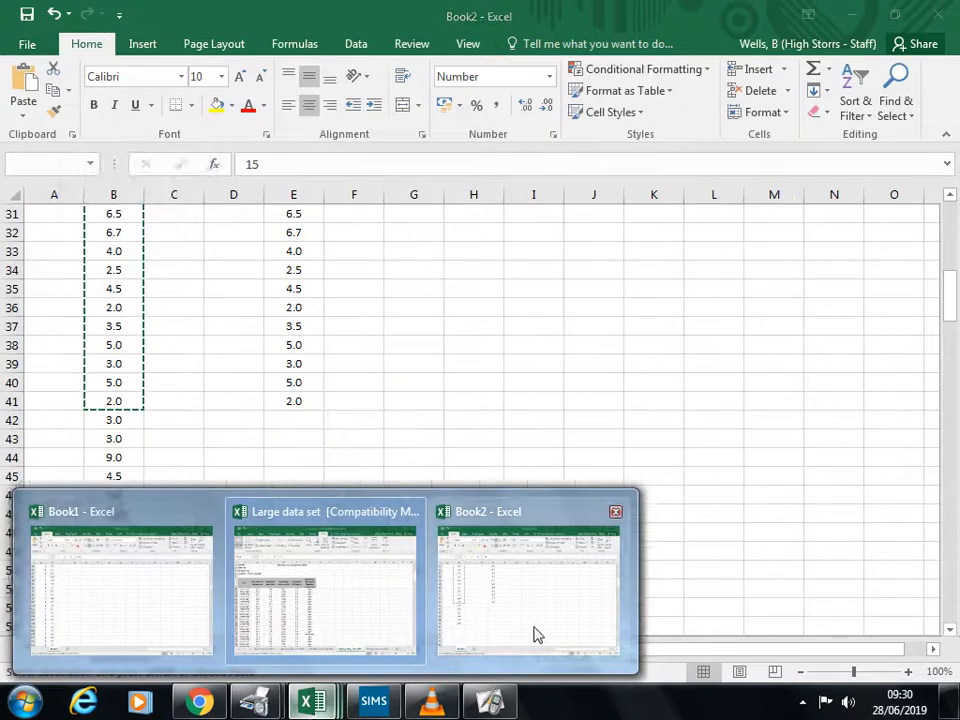
click(531, 626)
mouse_move(312, 702)
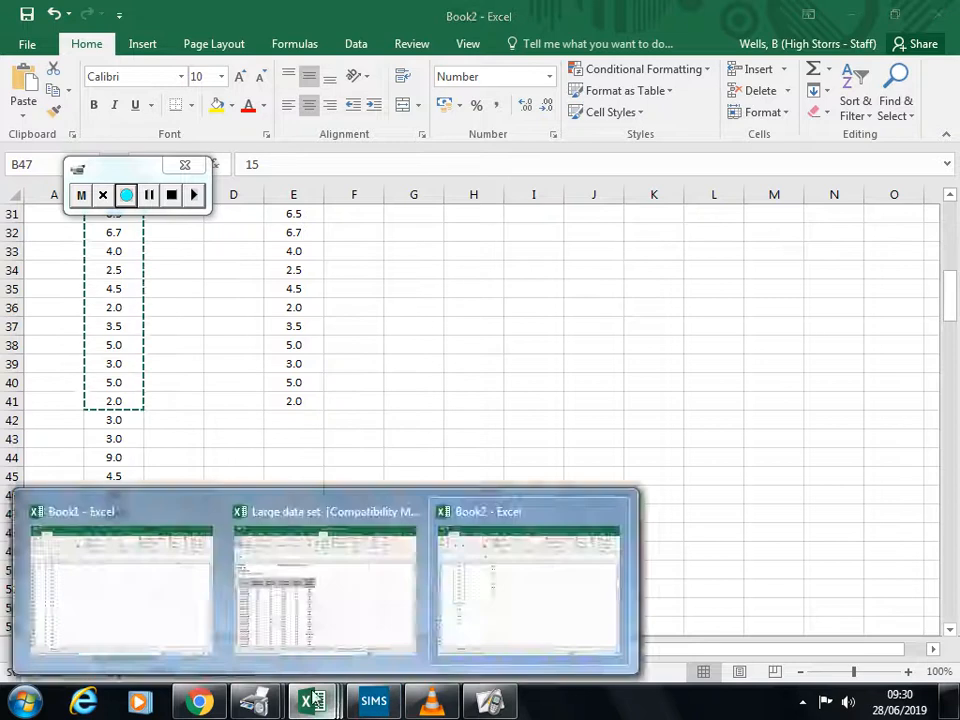
Step: Switch to the Book1 workbook and delete column A with the sorted numbering beside the wind speeds
click(171, 613)
scroll(150, 575, down, 9)
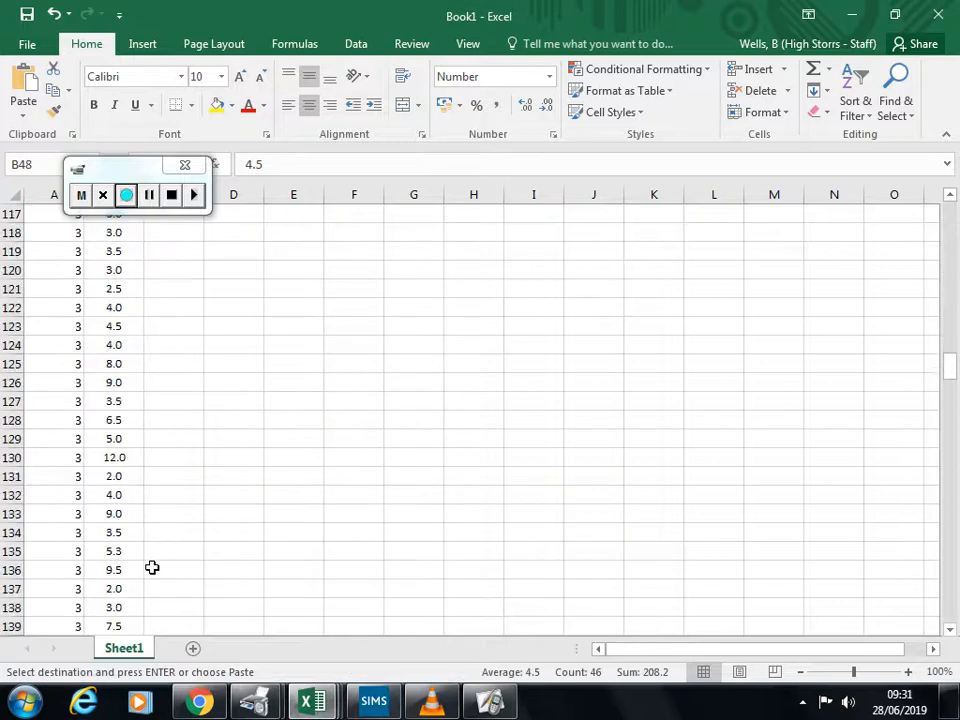
scroll(163, 568, up, 20)
scroll(199, 554, up, 14)
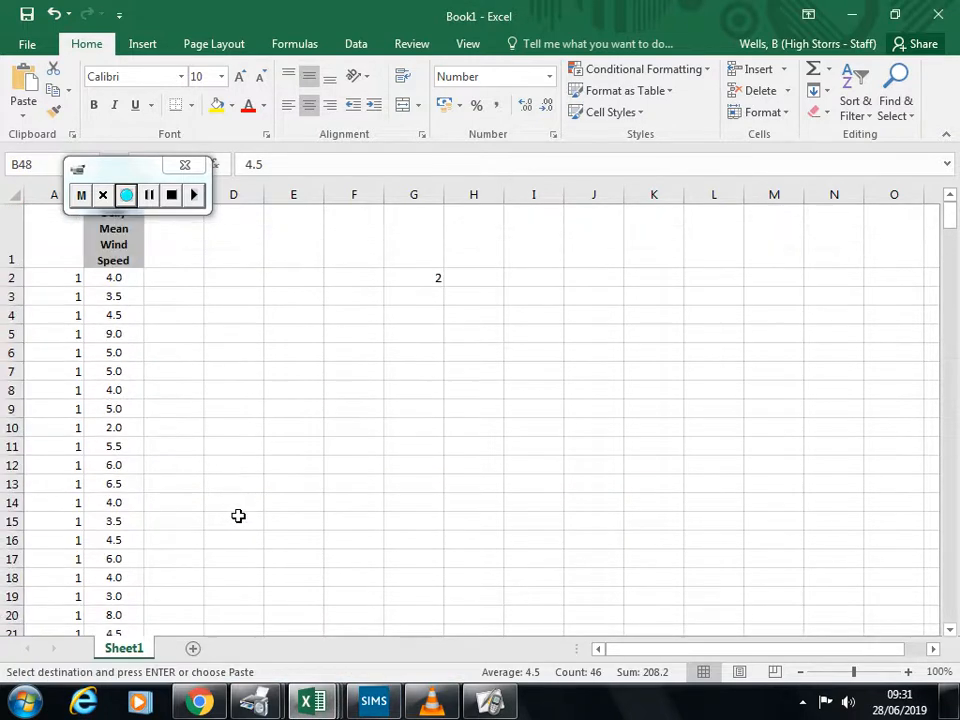
click(234, 406)
click(72, 298)
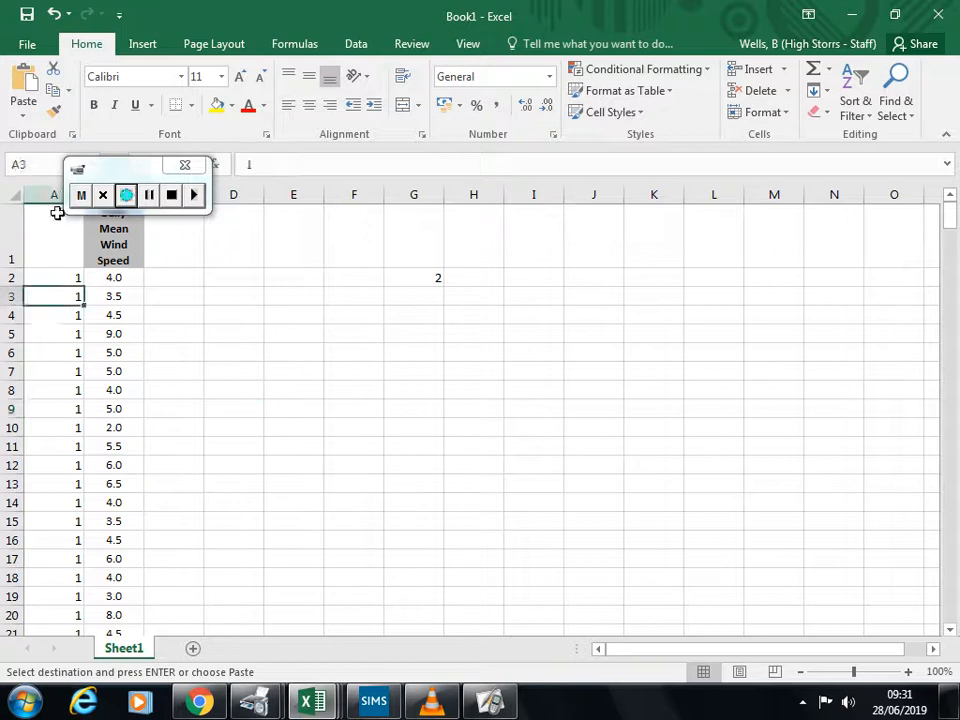
right_click(58, 196)
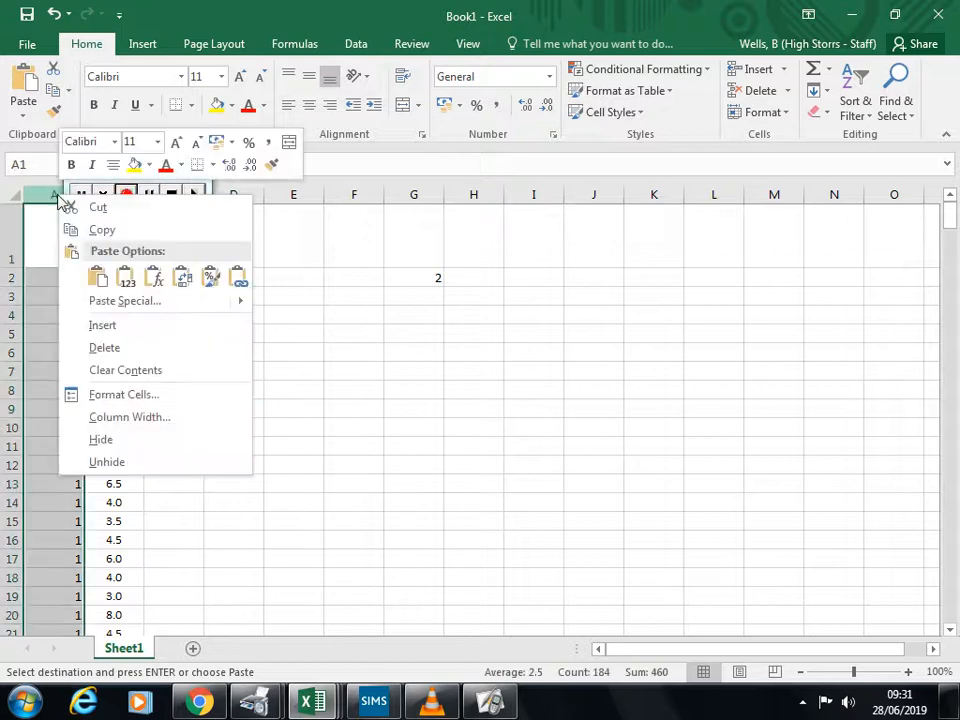
click(162, 350)
click(233, 371)
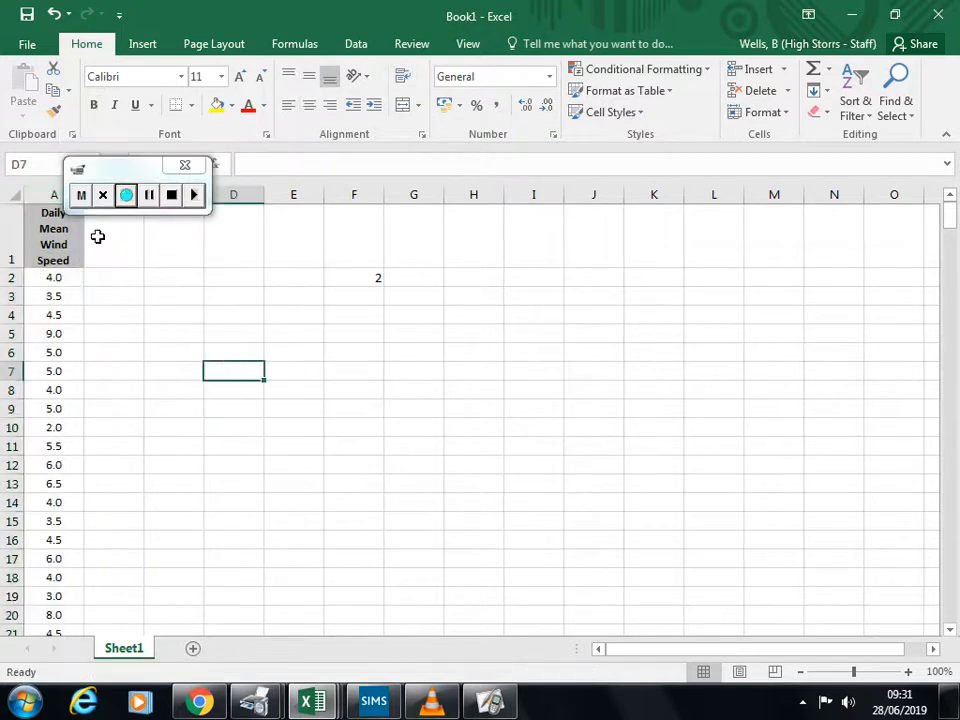
Step: Insert an empty column before the Daily Mean Wind Speed column
click(48, 196)
right_click(52, 198)
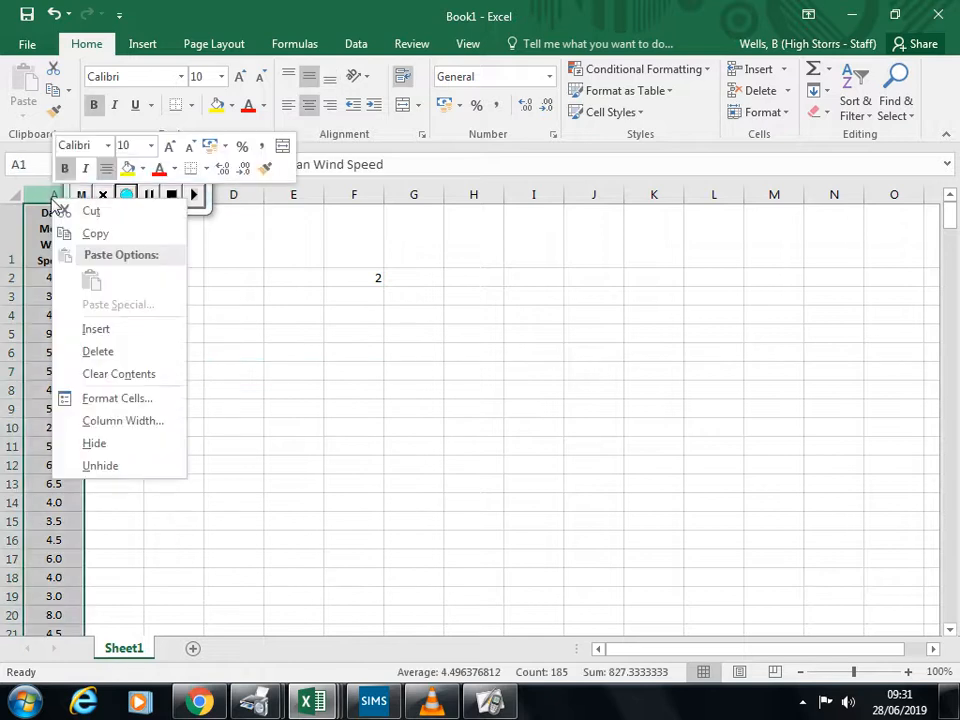
click(112, 333)
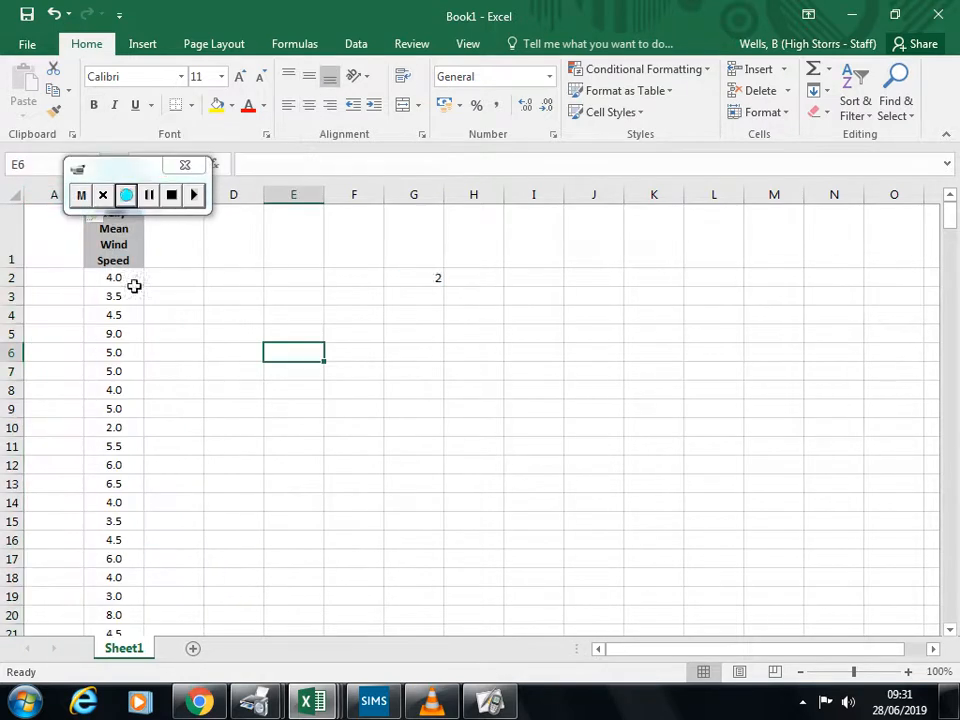
Step: Change the random number formula in G2 to =RANDBETWEEN(1,28)
click(434, 280)
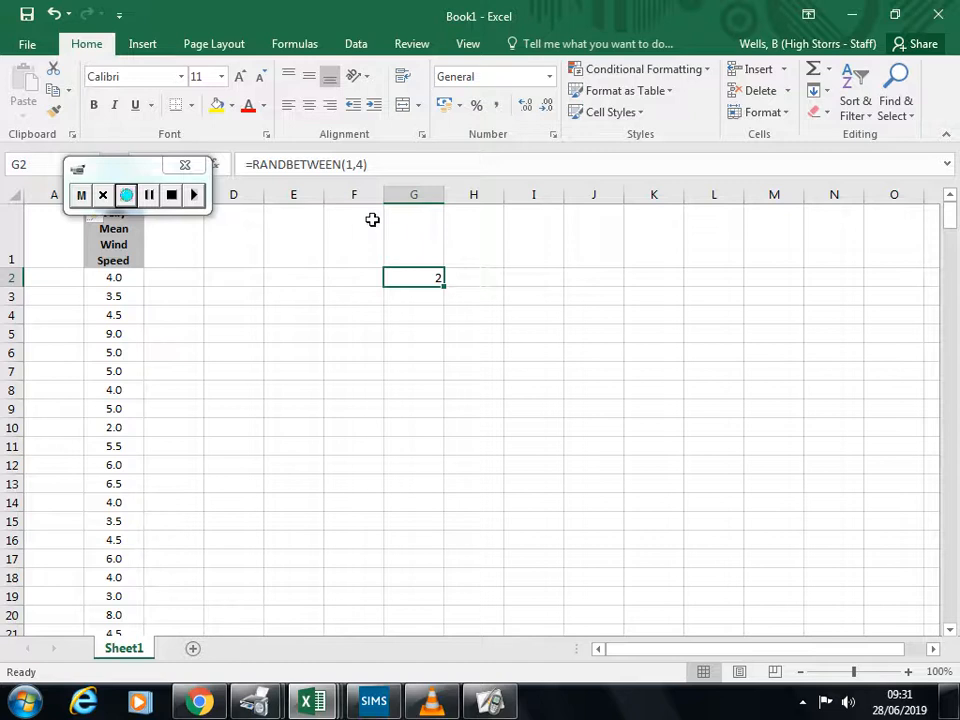
click(354, 165)
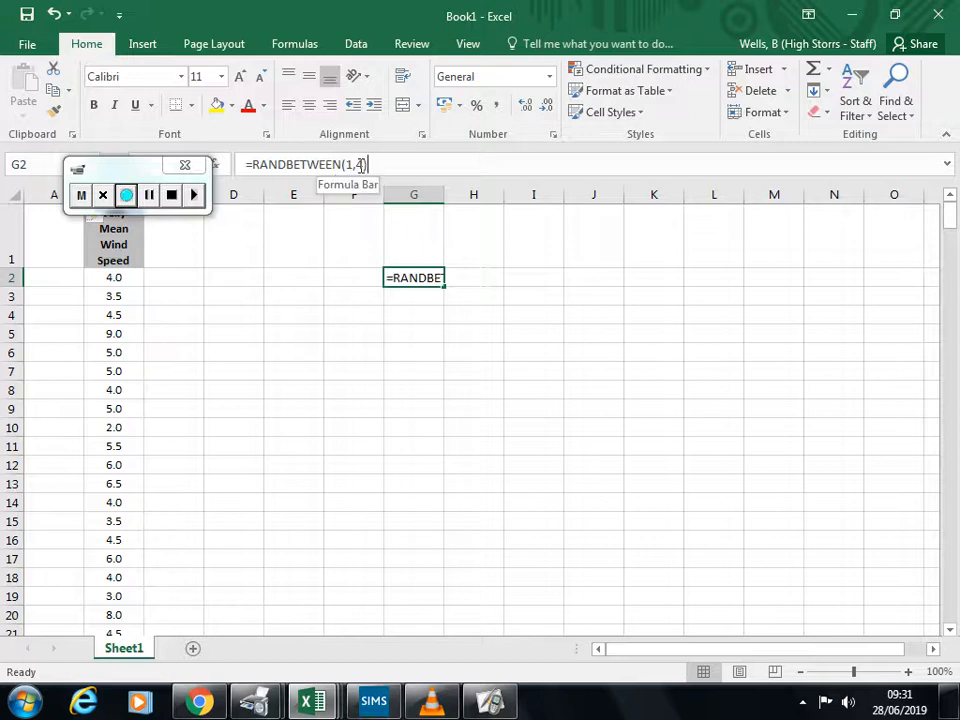
key(End)
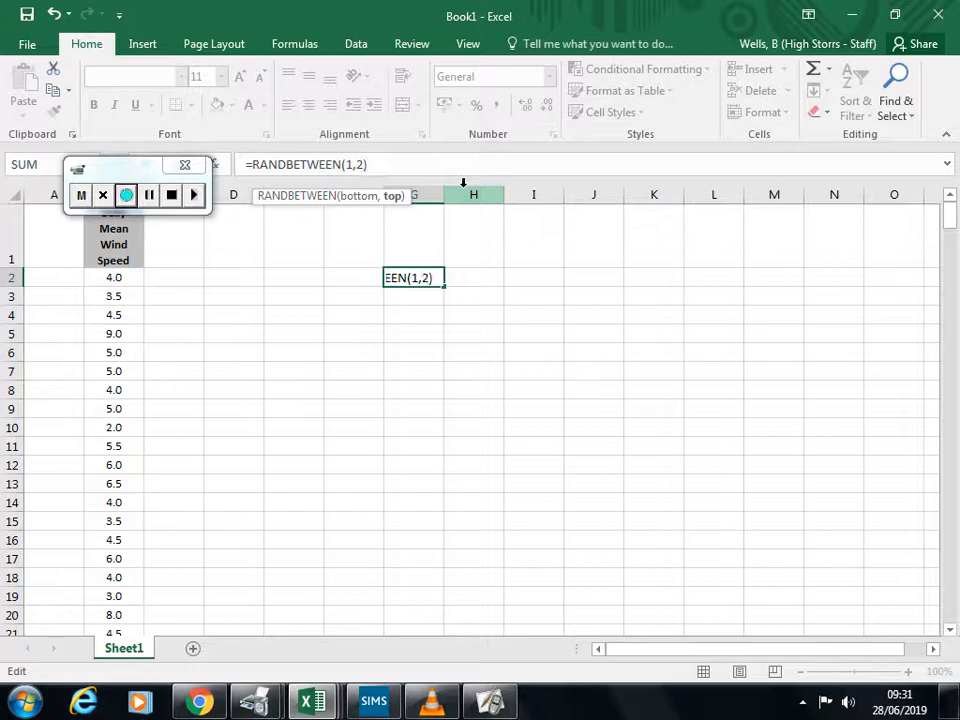
text(28)
key(Return)
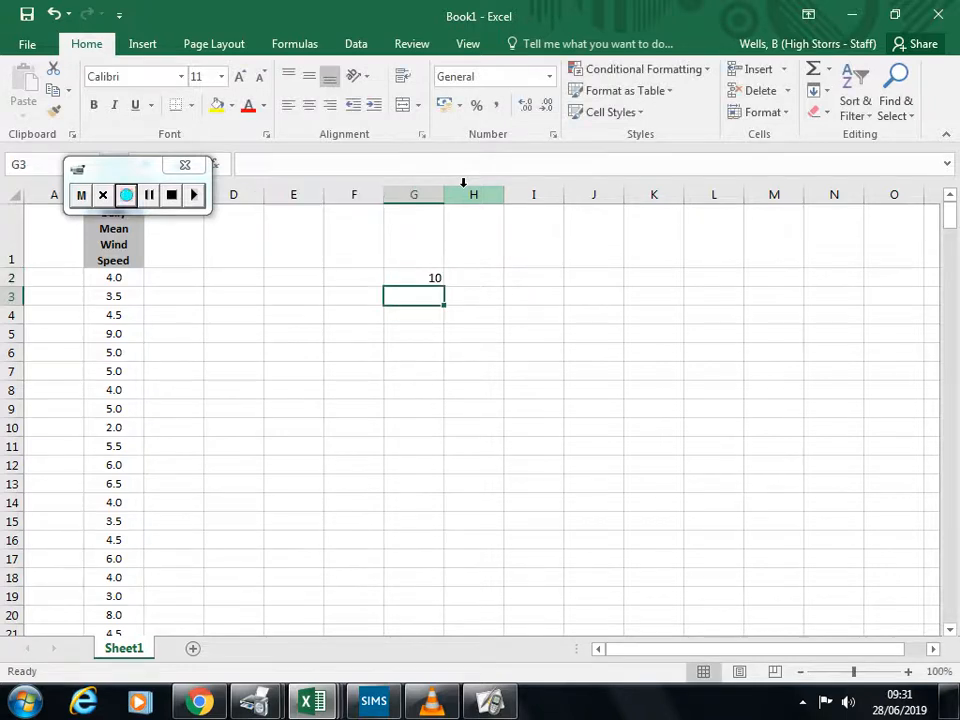
click(431, 276)
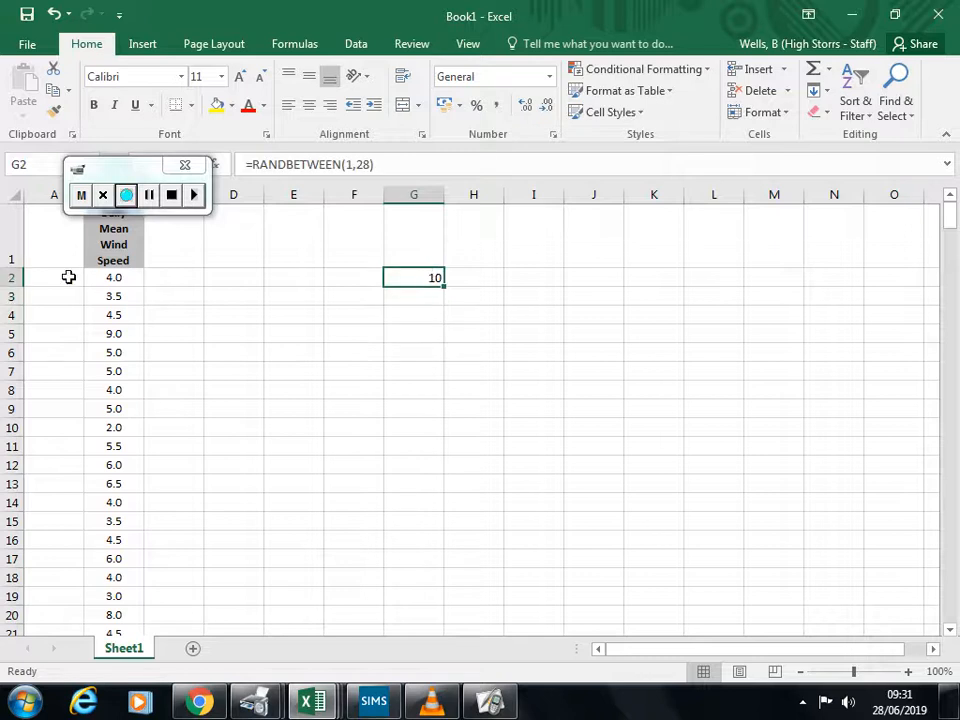
Step: Count down to the tenth wind speed and number the cells beside it, A11:A14, as 1, 2, 3 and 4
click(103, 277)
key(Down)
key(Down)
key(Down)
key(Down)
key(Down)
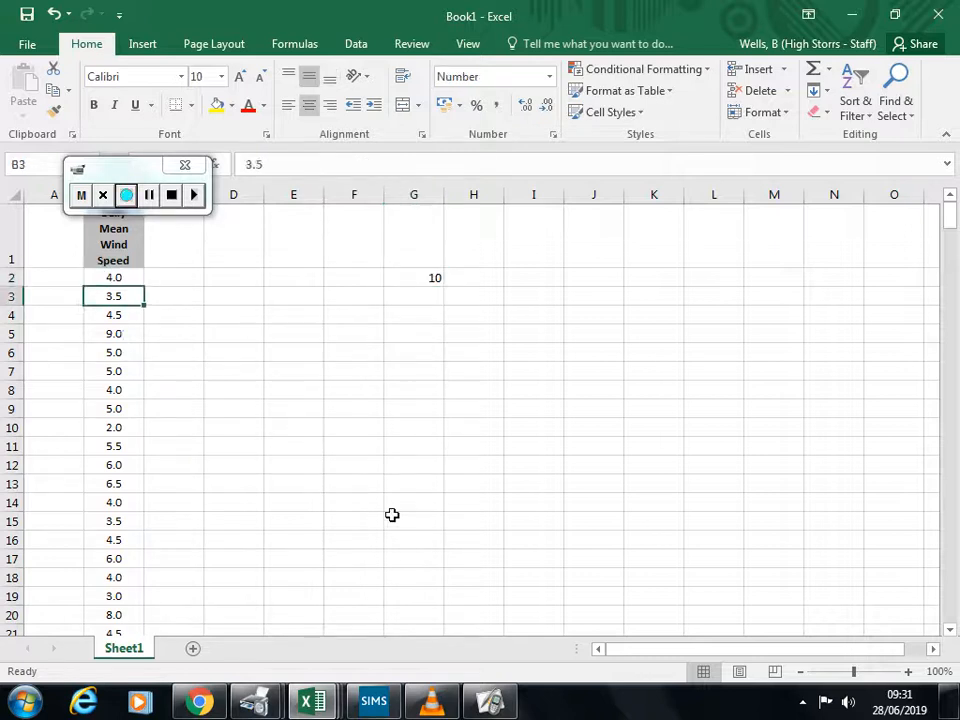
key(Down)
key(Down)
key(Down)
key(Down)
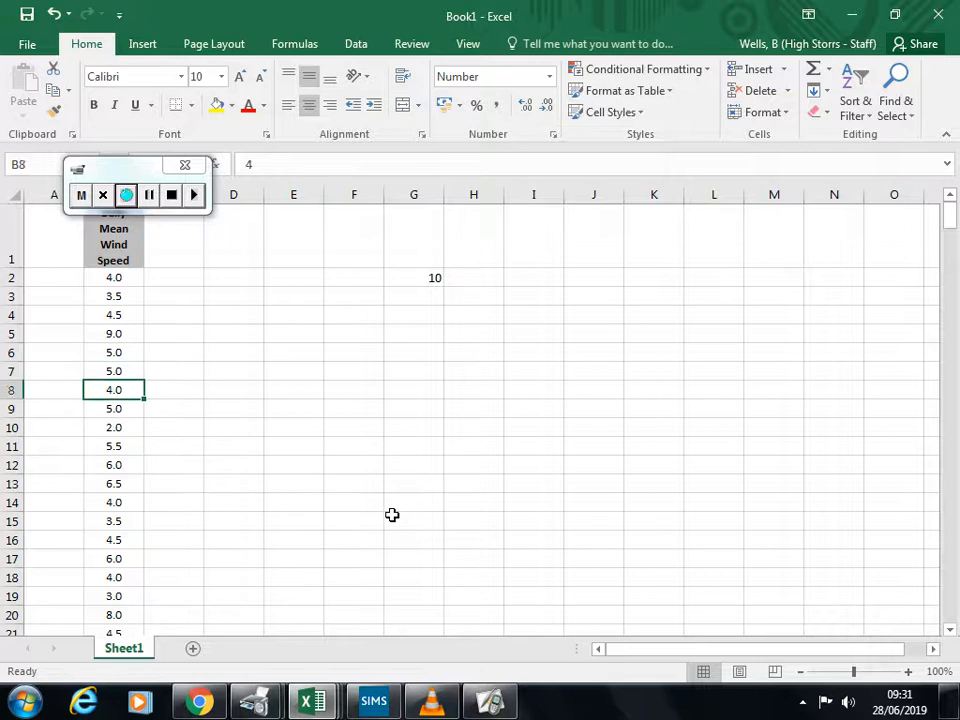
key(Left)
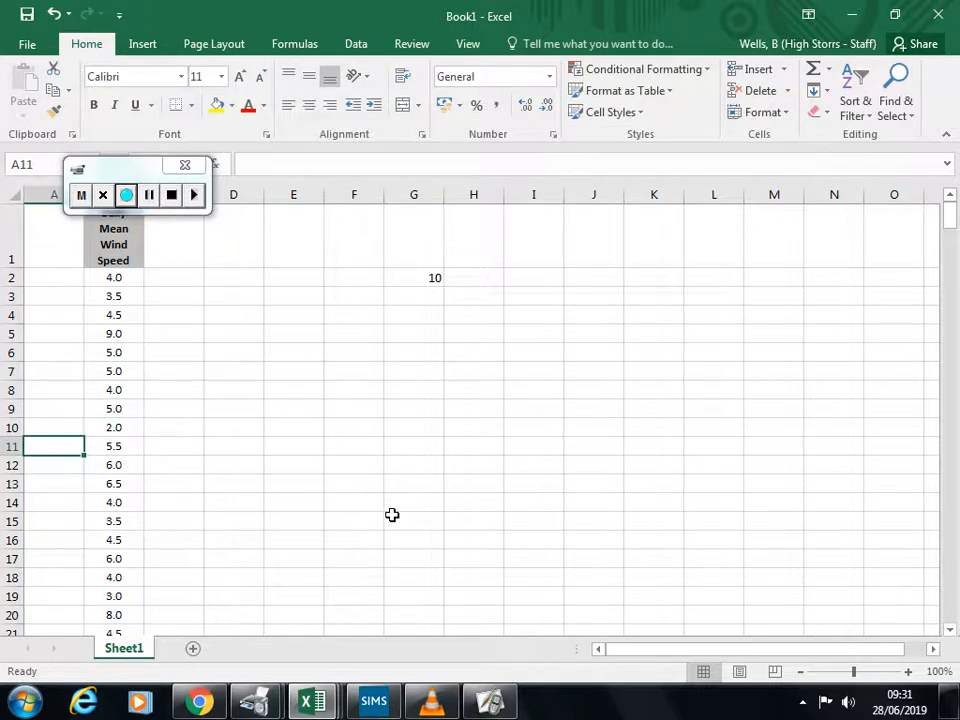
text(1)
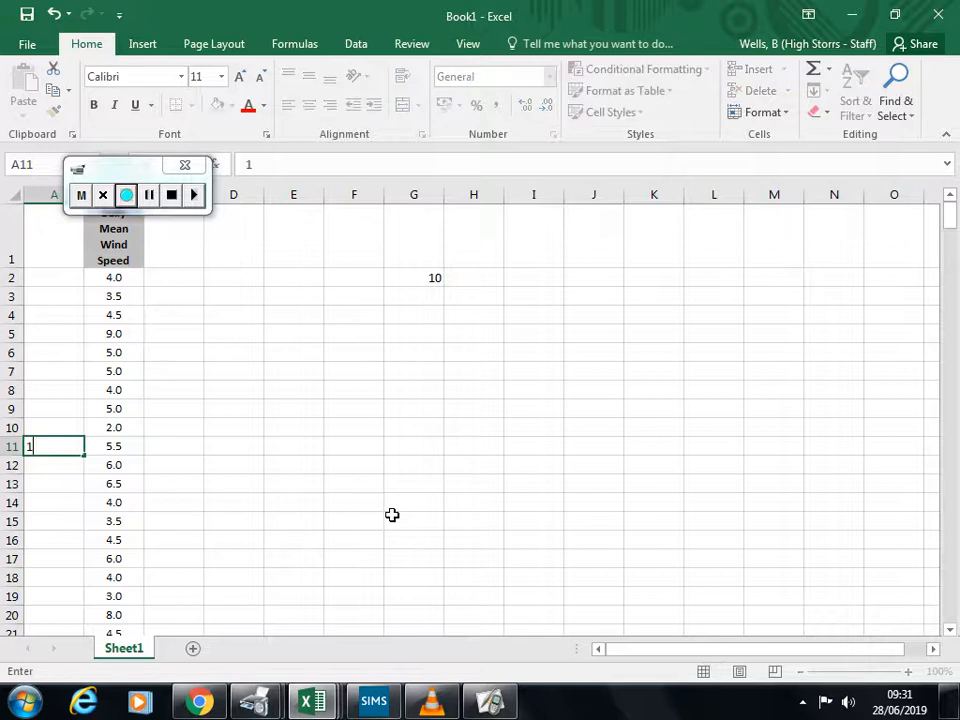
key(Return)
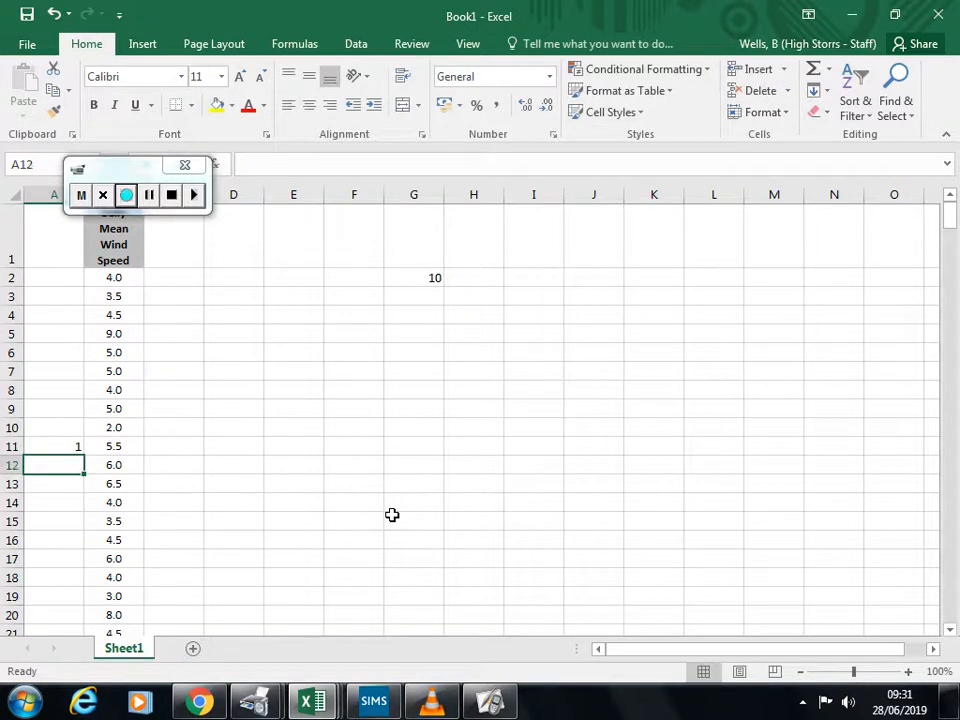
text(2)
key(Return)
text(3)
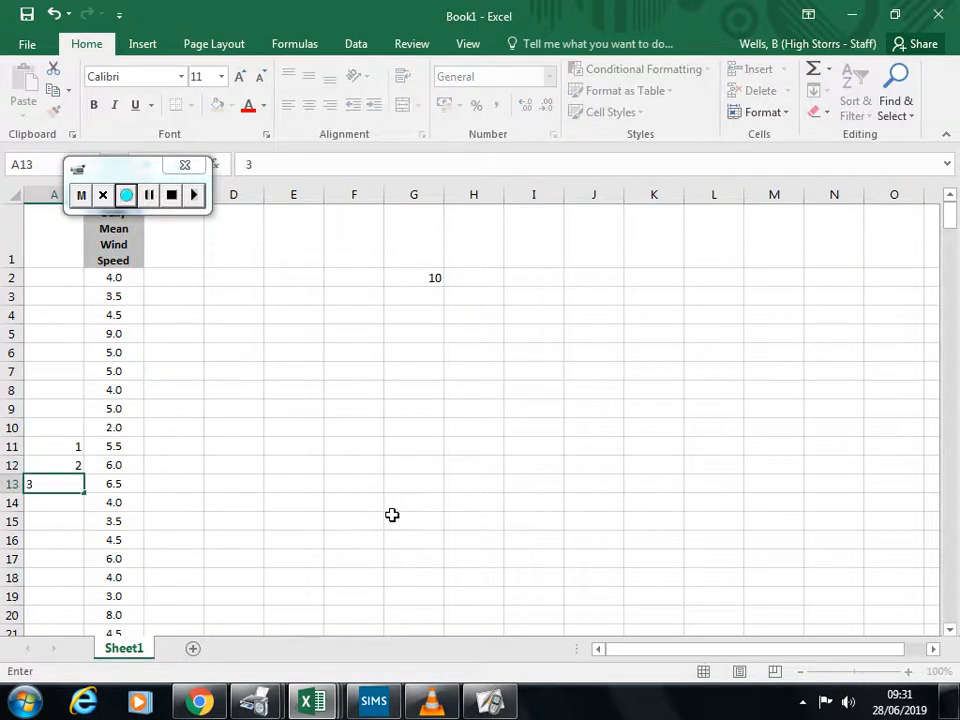
key(Return)
text(4)
key(Return)
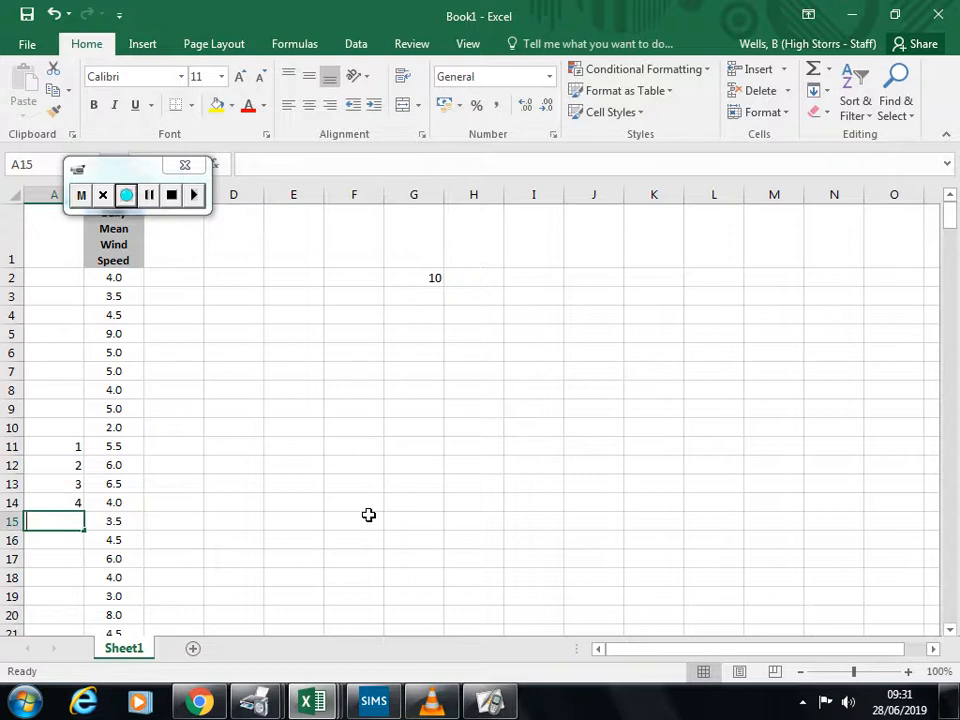
Step: Repeat the numbering 1, 2, 3 and 4 in cells A15:A18
text(1)
key(Return)
text(2)
key(Return)
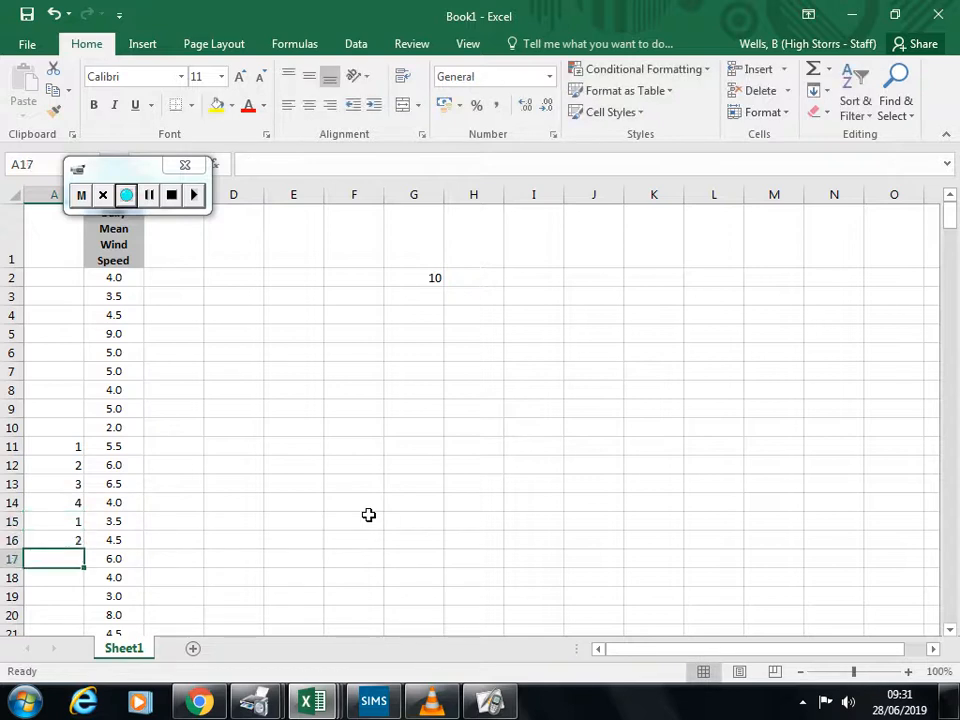
text(3)
key(Return)
text(4)
key(Up)
Step: Fill the A11:A18 number pattern down to A185 as copied cells, and go back to the first numbered wind speed in row 11
drag(54, 448, 85, 620)
drag(66, 700, 77, 525)
click(96, 533)
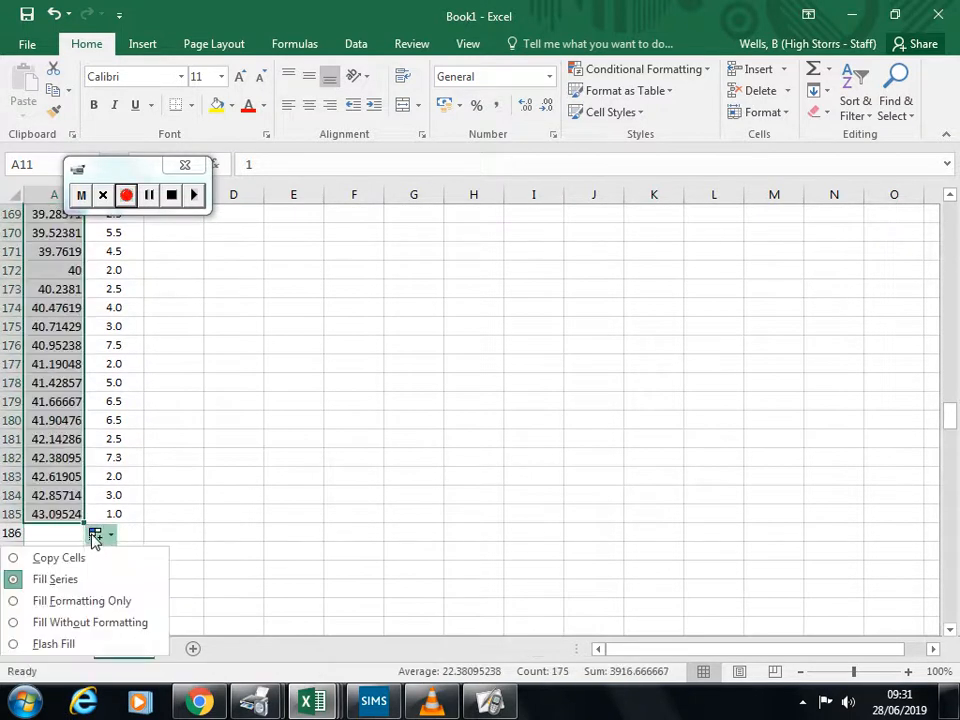
click(96, 559)
scroll(141, 456, up, 4)
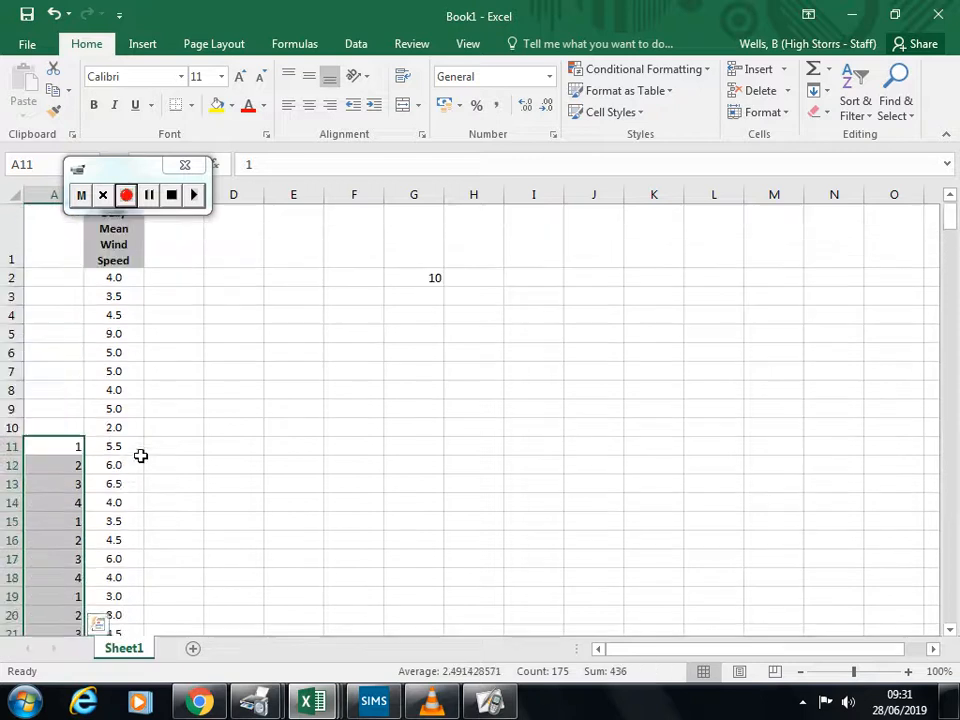
click(196, 453)
click(72, 446)
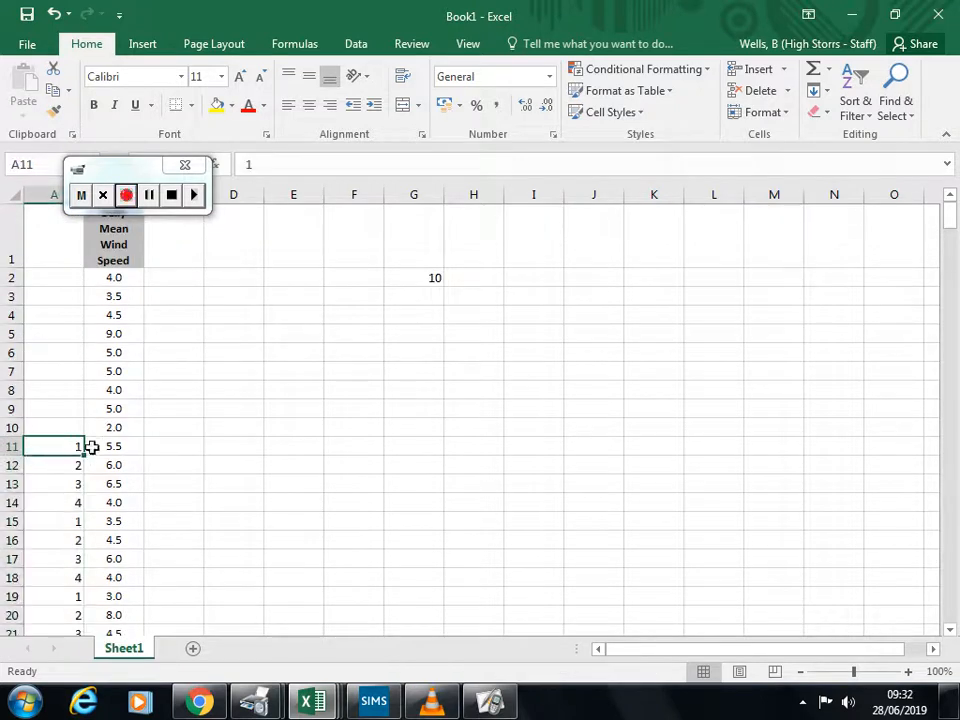
click(110, 446)
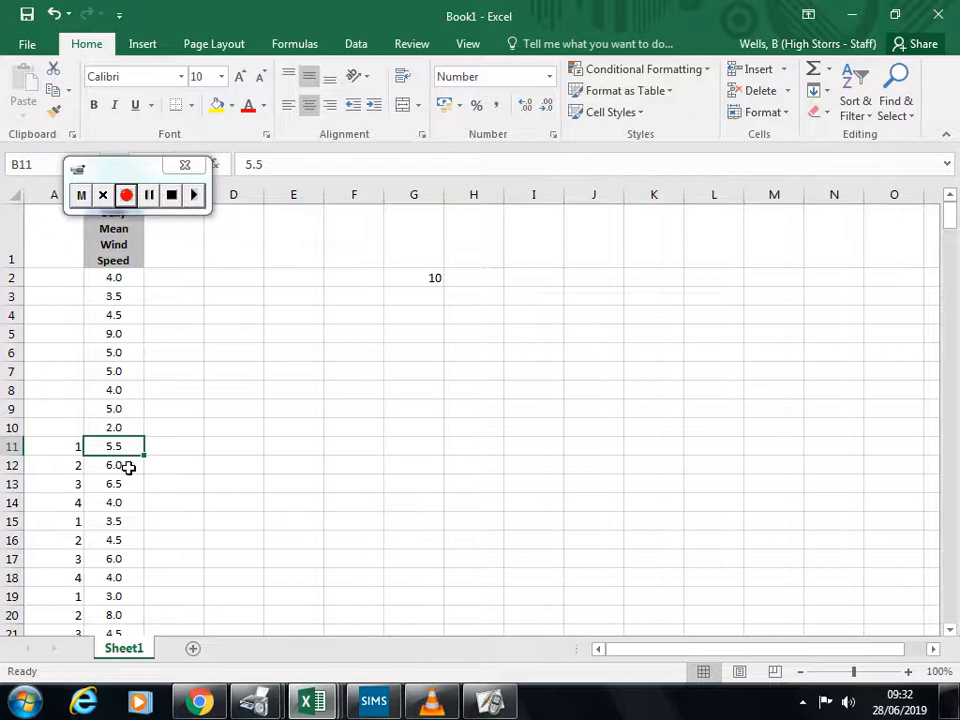
Step: Select the repeating numbers together with their wind speeds in A11:B185
click(119, 522)
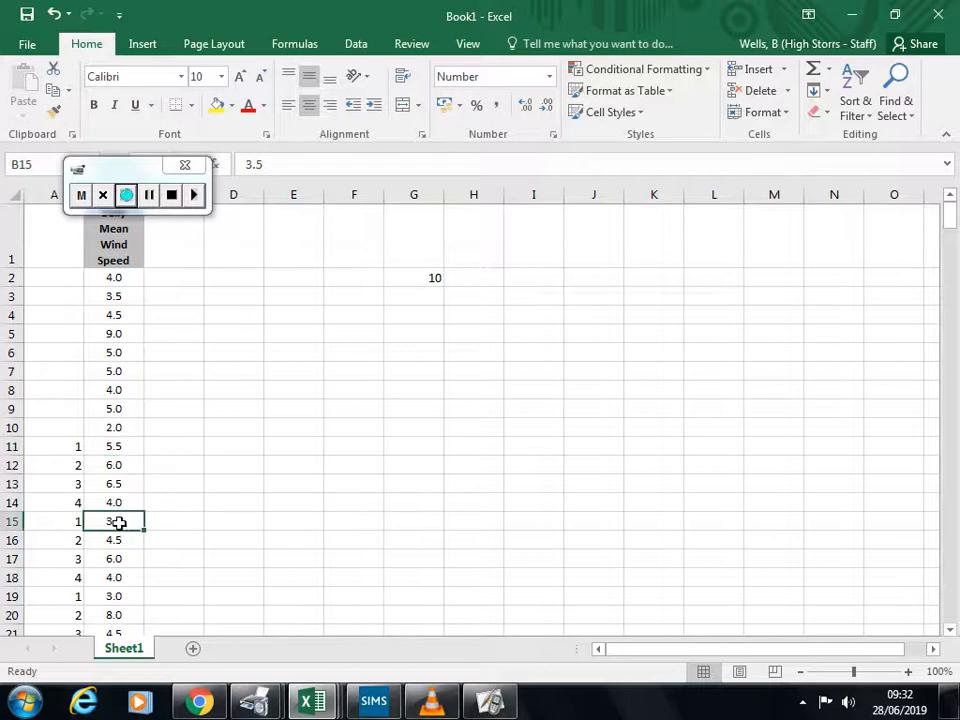
click(113, 599)
drag(66, 446, 122, 607)
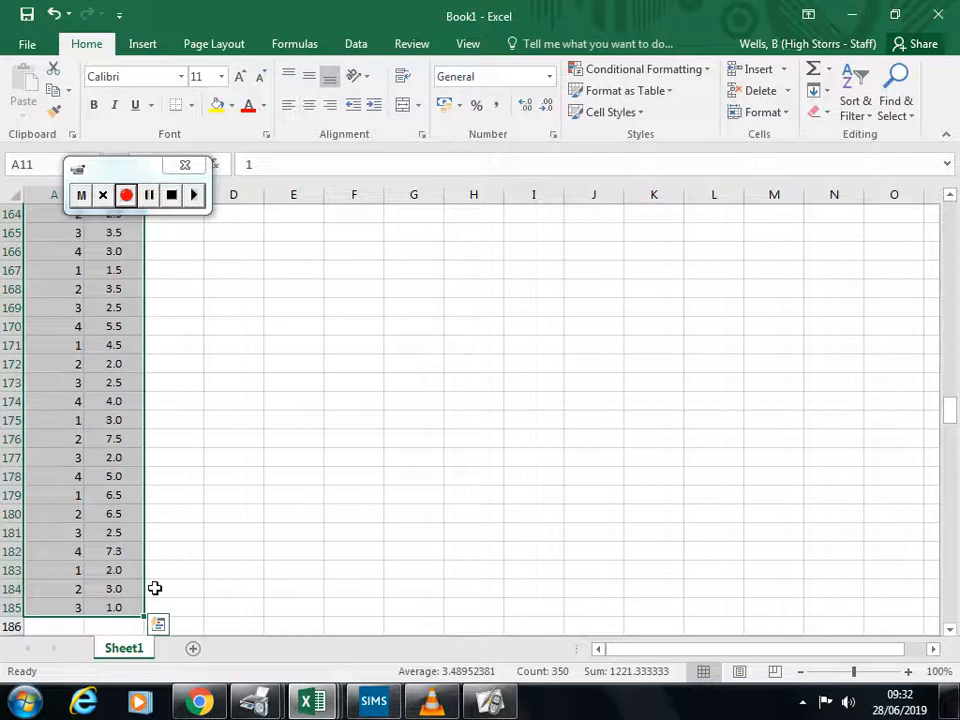
scroll(250, 522, up, 20)
scroll(250, 524, up, 20)
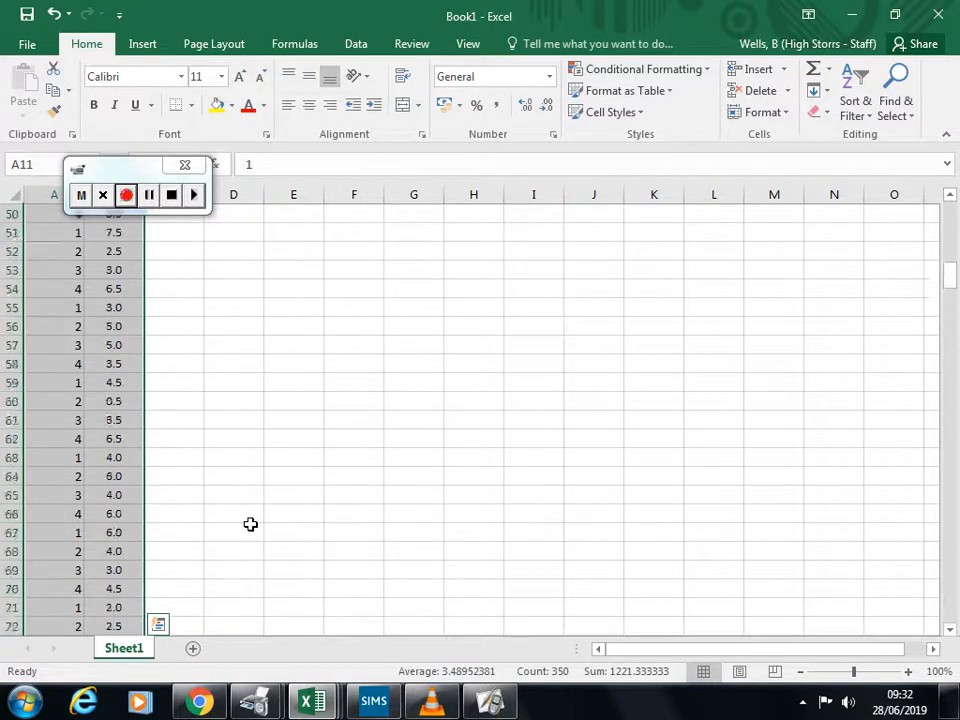
click(855, 95)
click(857, 190)
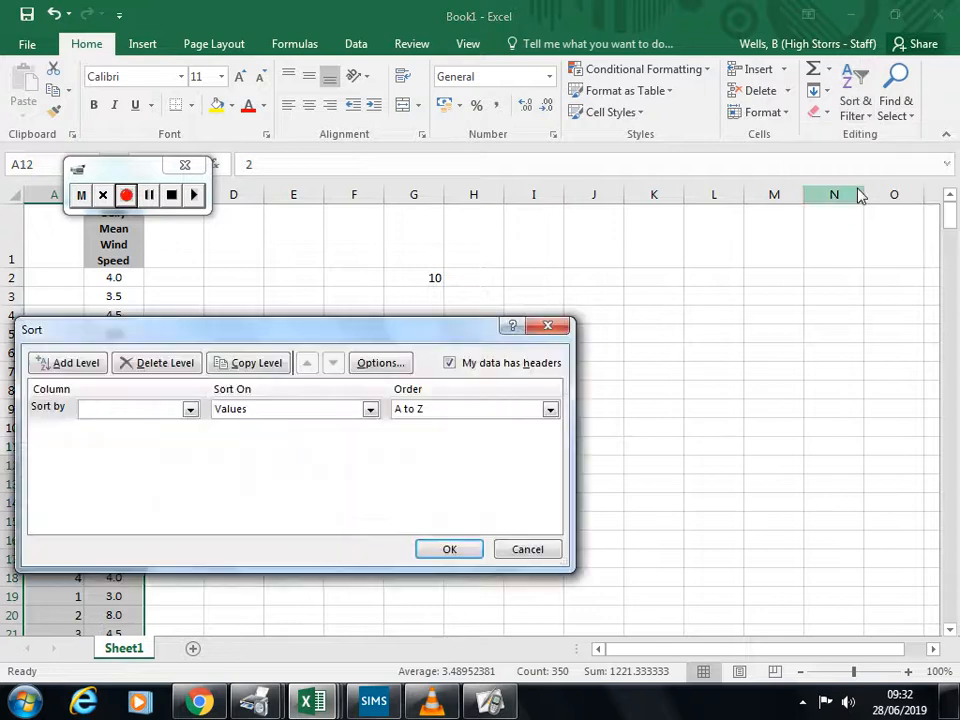
click(189, 410)
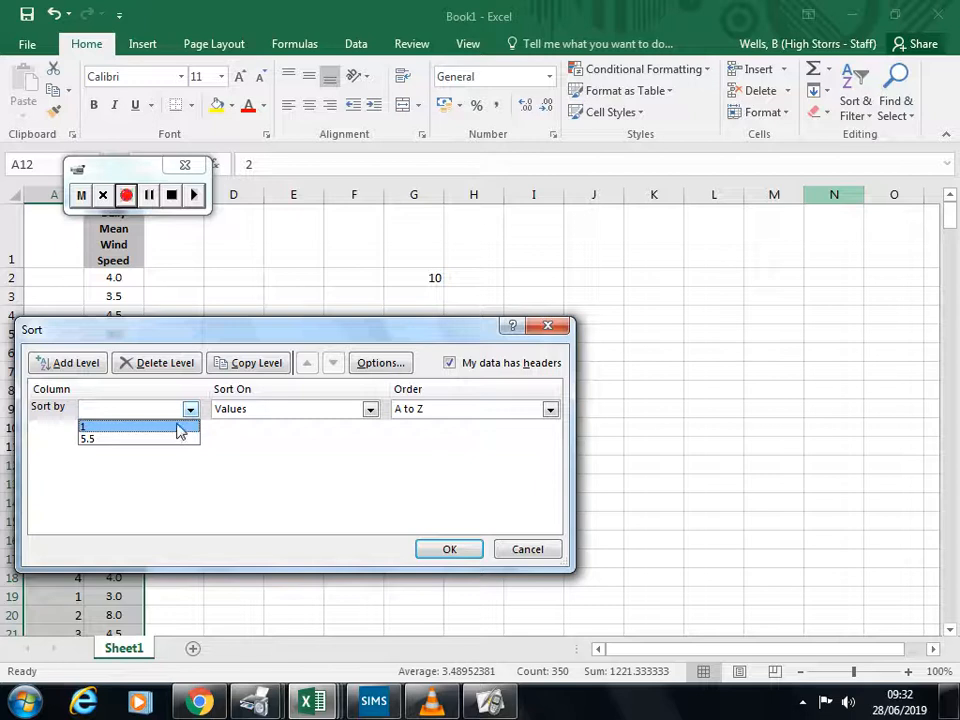
click(190, 411)
click(191, 411)
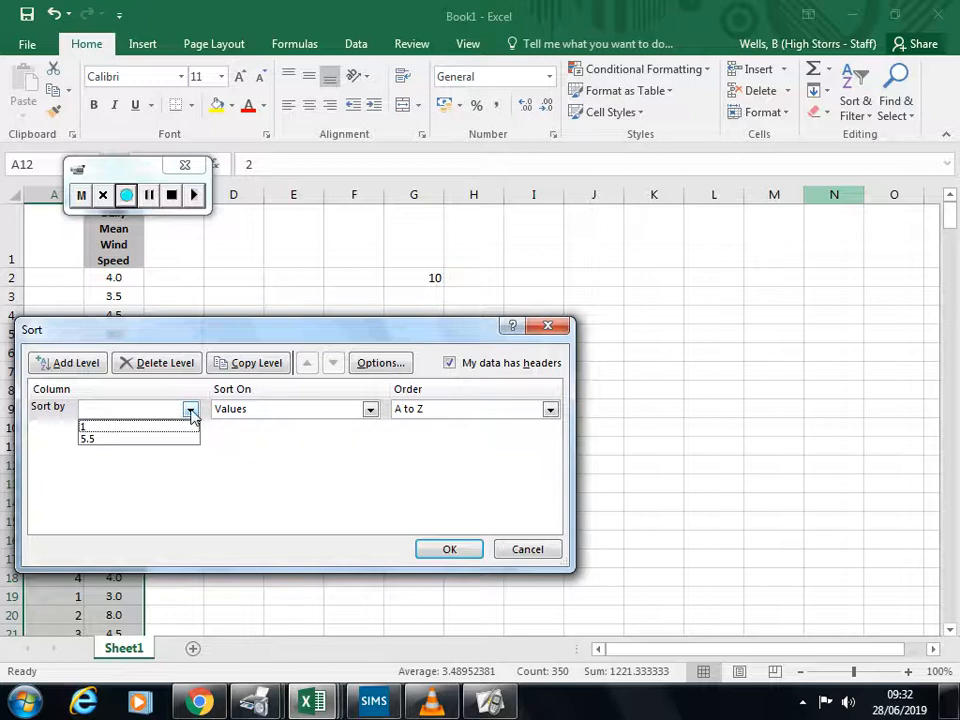
click(205, 332)
drag(322, 345, 497, 220)
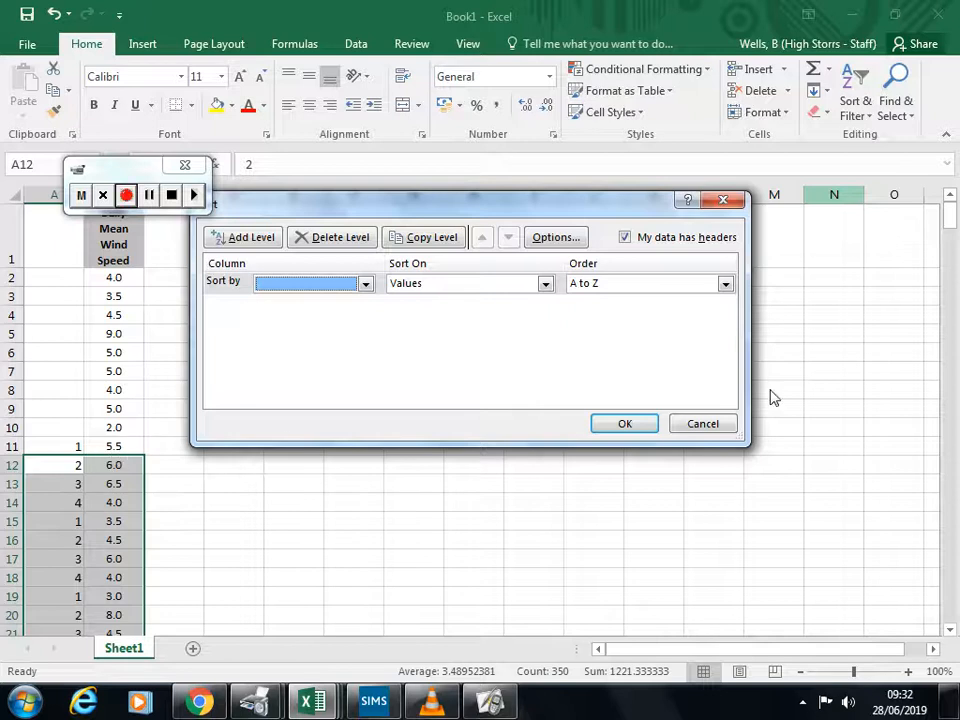
click(712, 425)
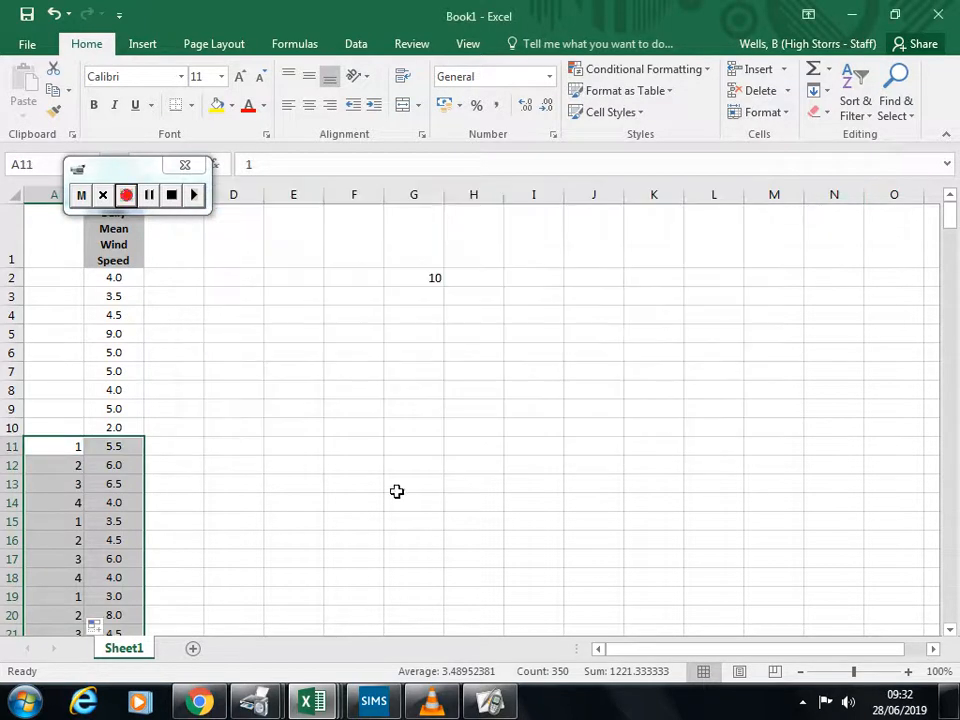
Step: Custom sort the selected numbers and wind speeds by the number column headed 1, on values from smallest to largest
click(855, 108)
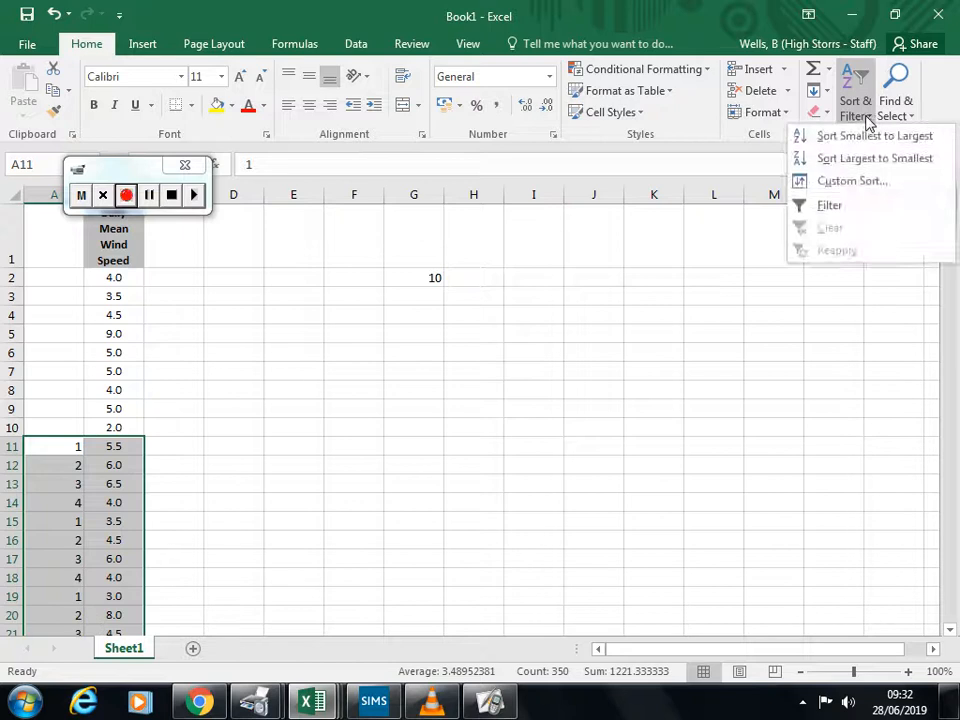
click(852, 182)
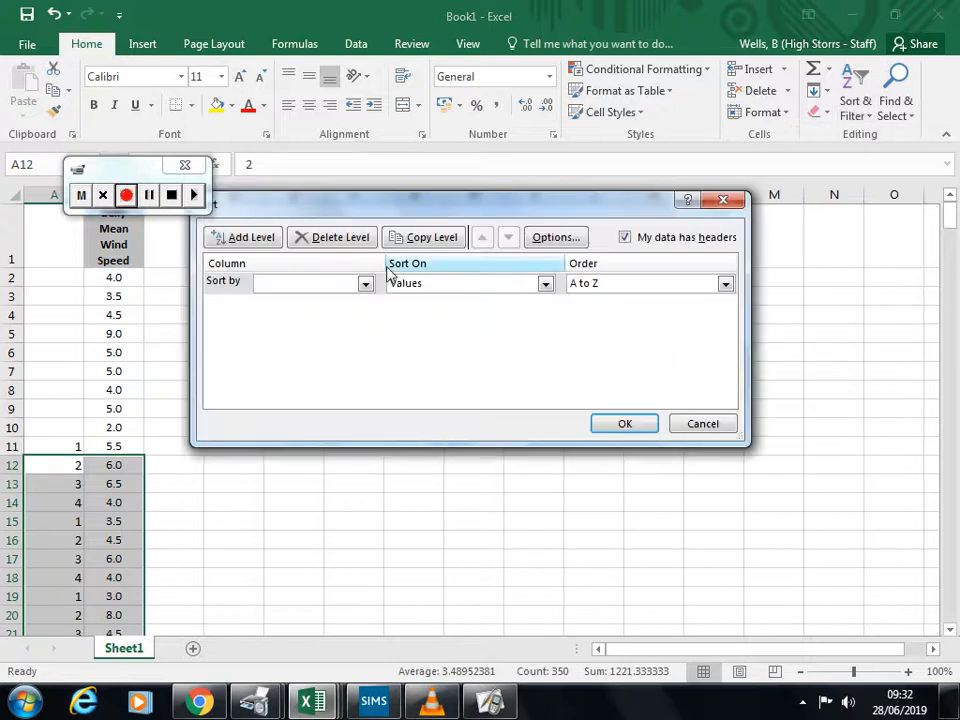
click(365, 283)
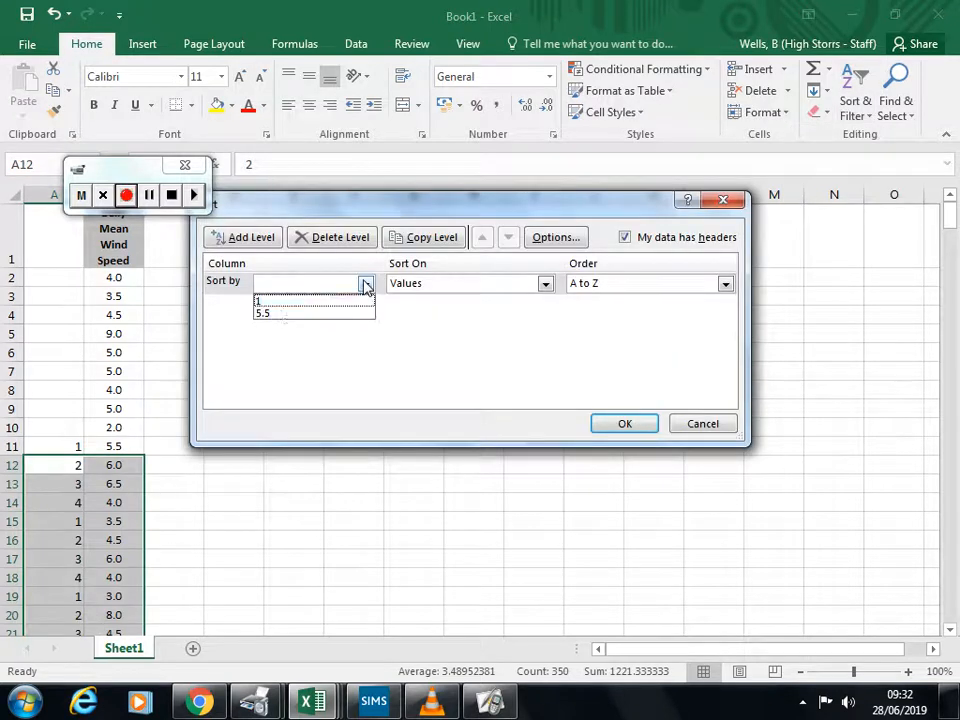
click(279, 309)
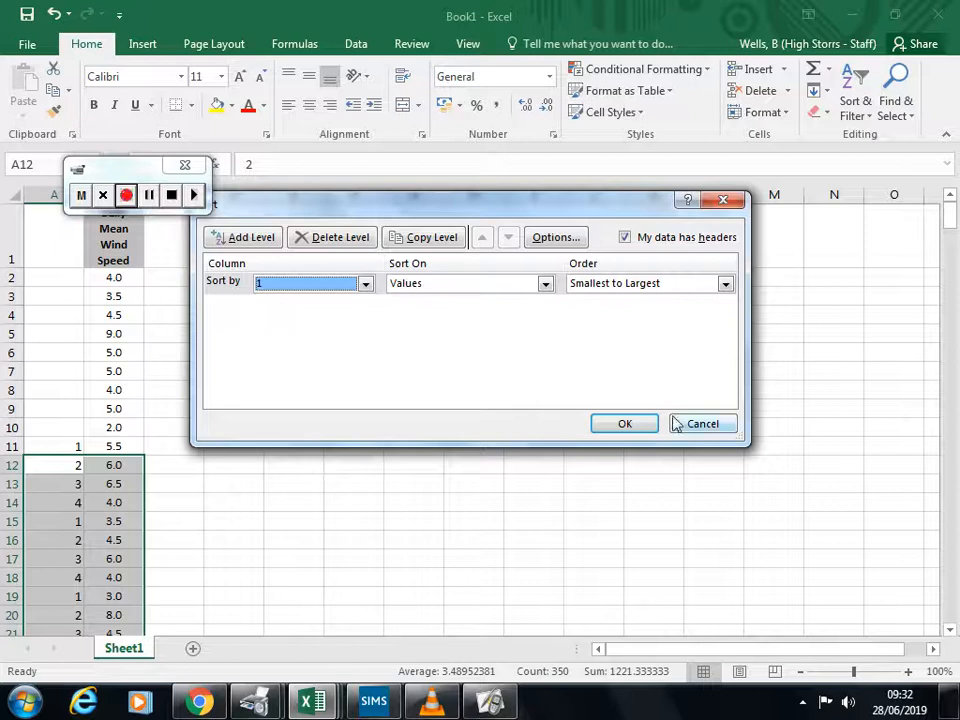
click(625, 425)
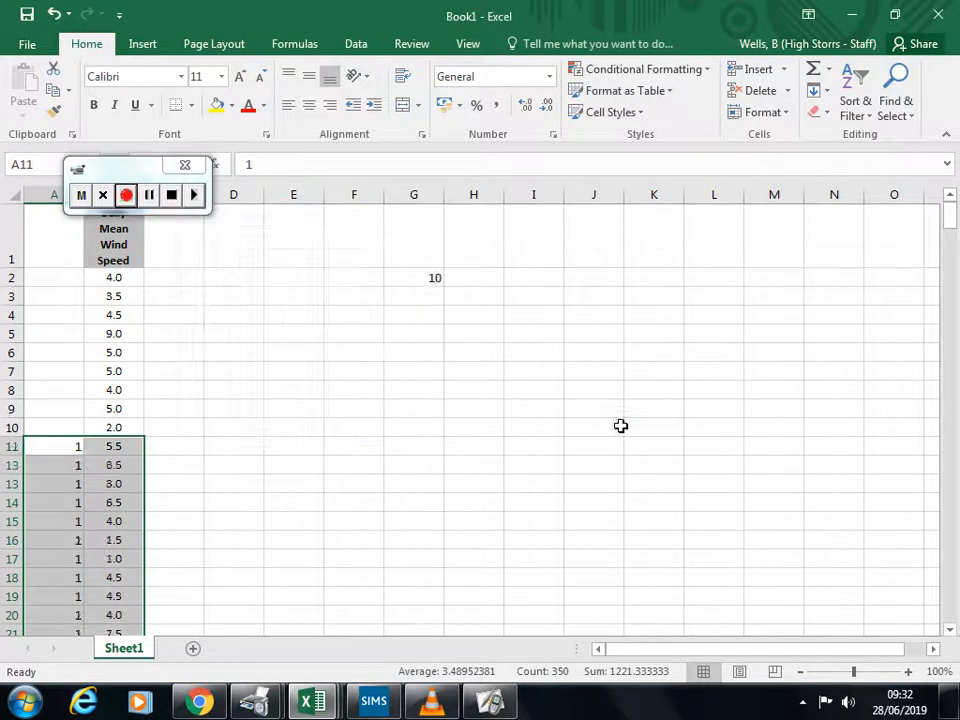
Step: Look through the sorted groups and copy only the wind speeds numbered 1, B11:B54
scroll(280, 490, down, 13)
scroll(278, 489, down, 20)
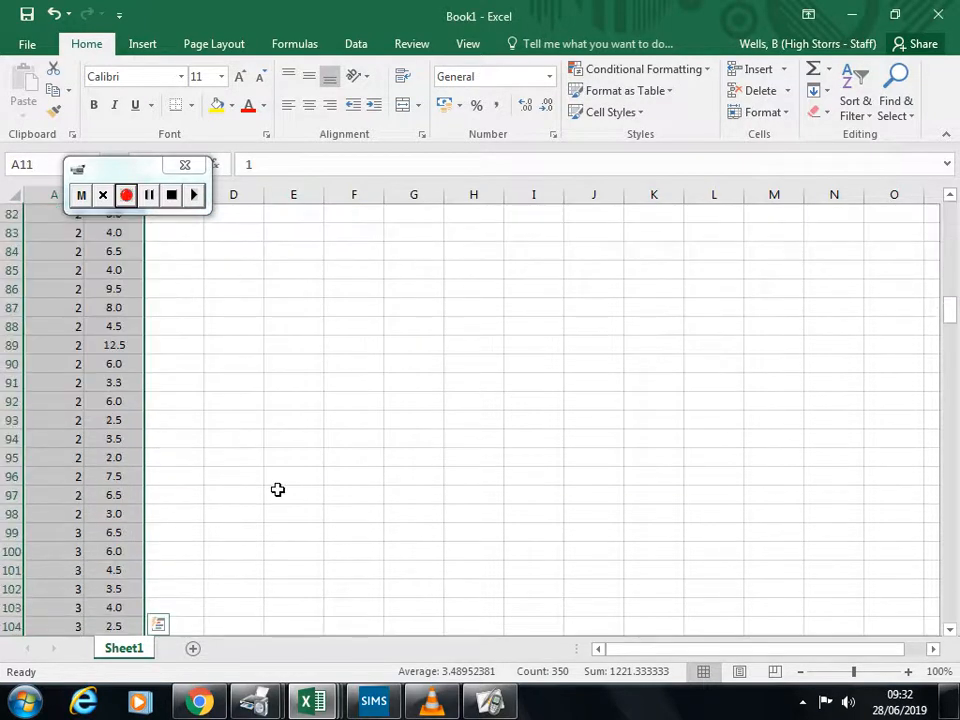
scroll(277, 489, down, 8)
scroll(283, 486, up, 20)
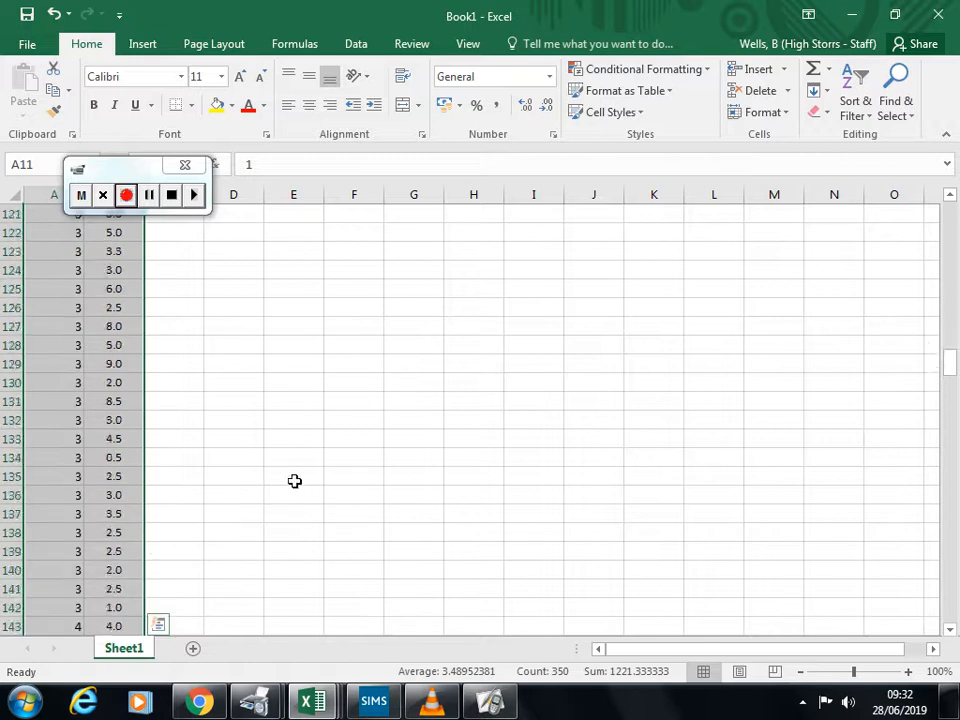
scroll(310, 465, up, 16)
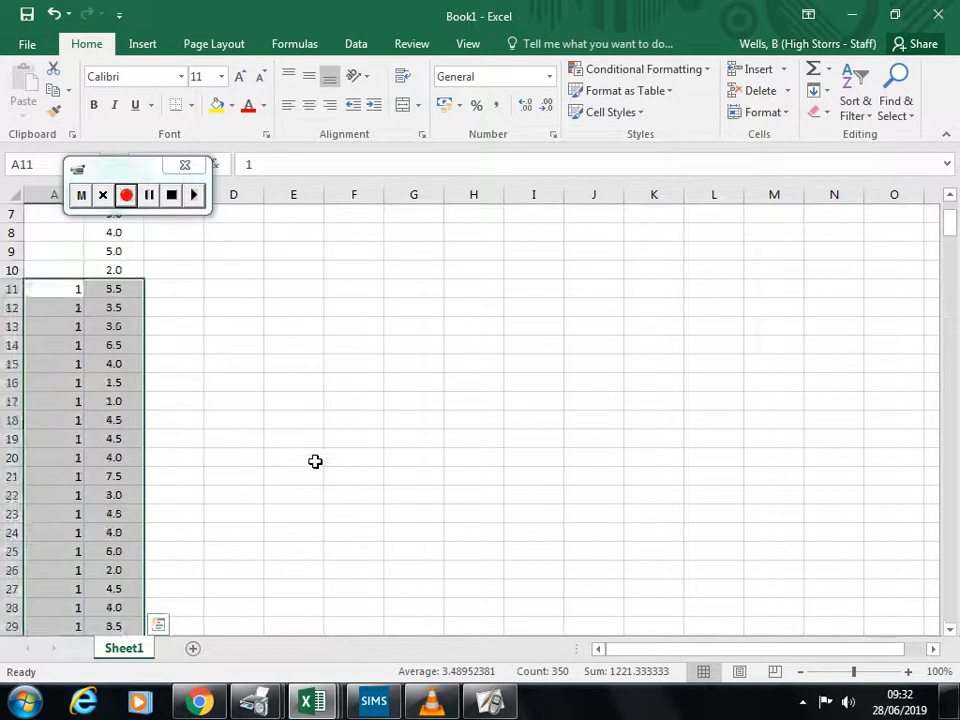
click(193, 421)
mouse_move(122, 292)
mouse_down()
mouse_move(124, 643)
mouse_move(112, 643)
mouse_move(109, 677)
mouse_move(142, 433)
mouse_move(131, 311)
mouse_up()
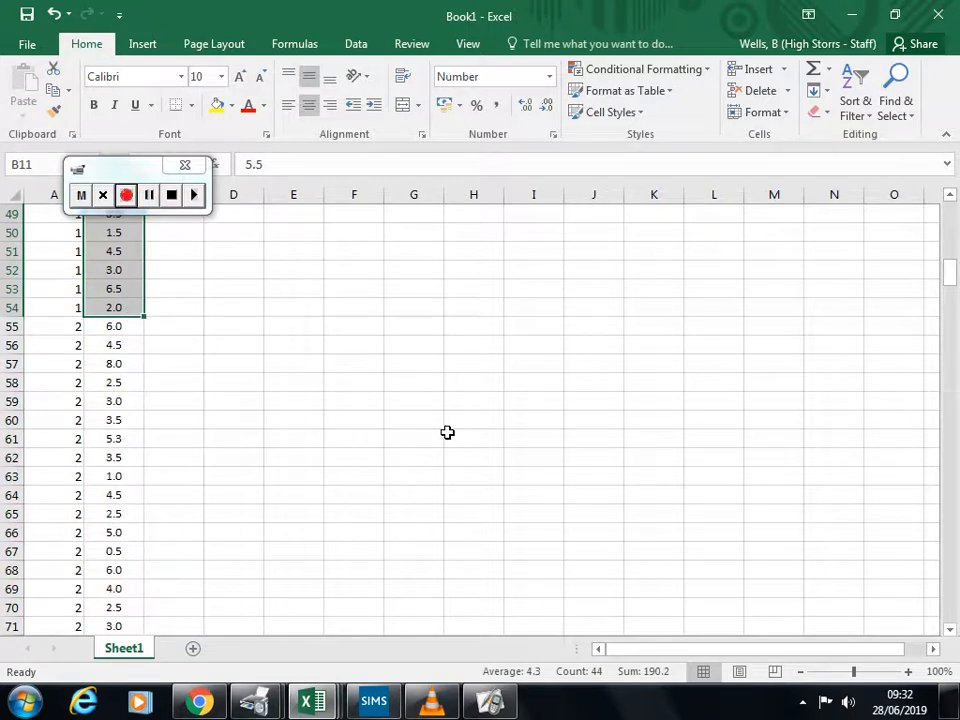
key(ctrl+c)
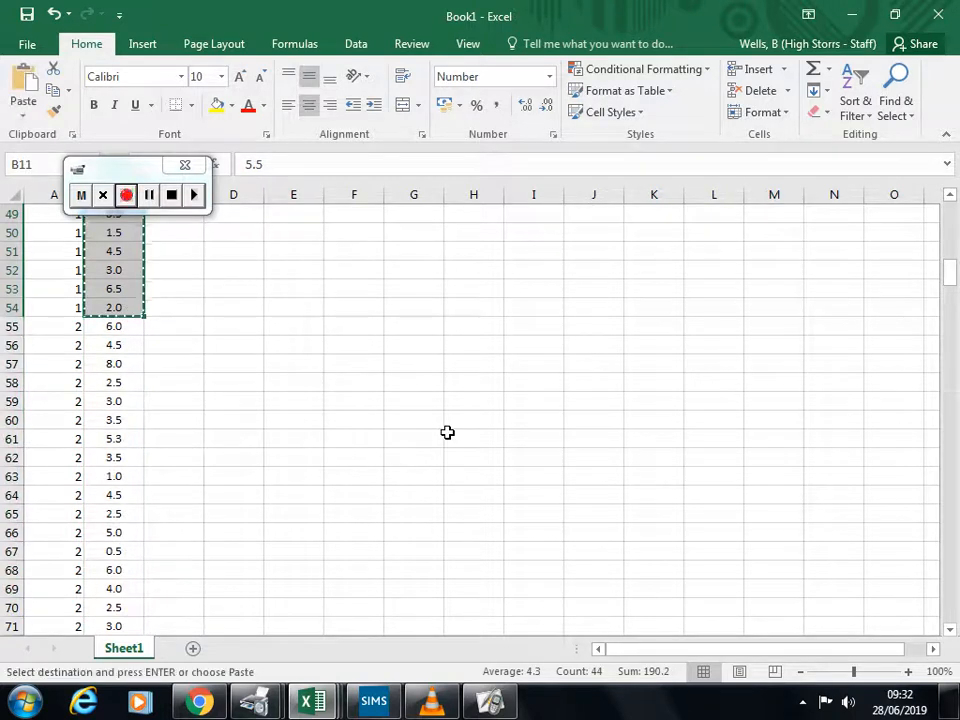
Step: Create a new blank workbook and paste the copied wind speeds into it starting at A1
click(313, 703)
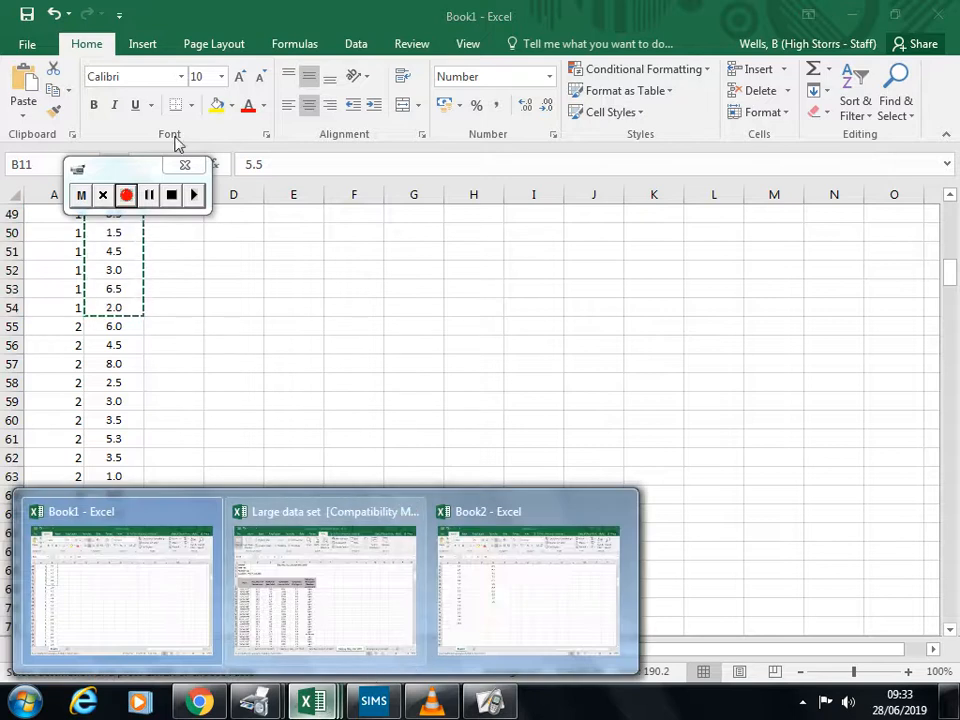
click(25, 44)
click(25, 44)
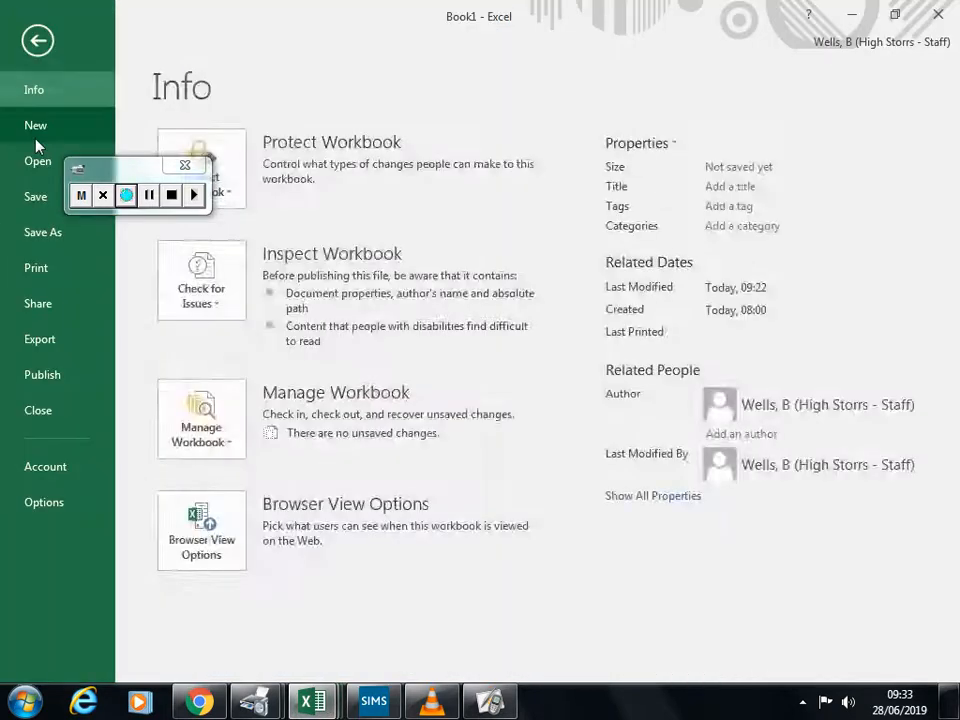
click(36, 128)
click(300, 332)
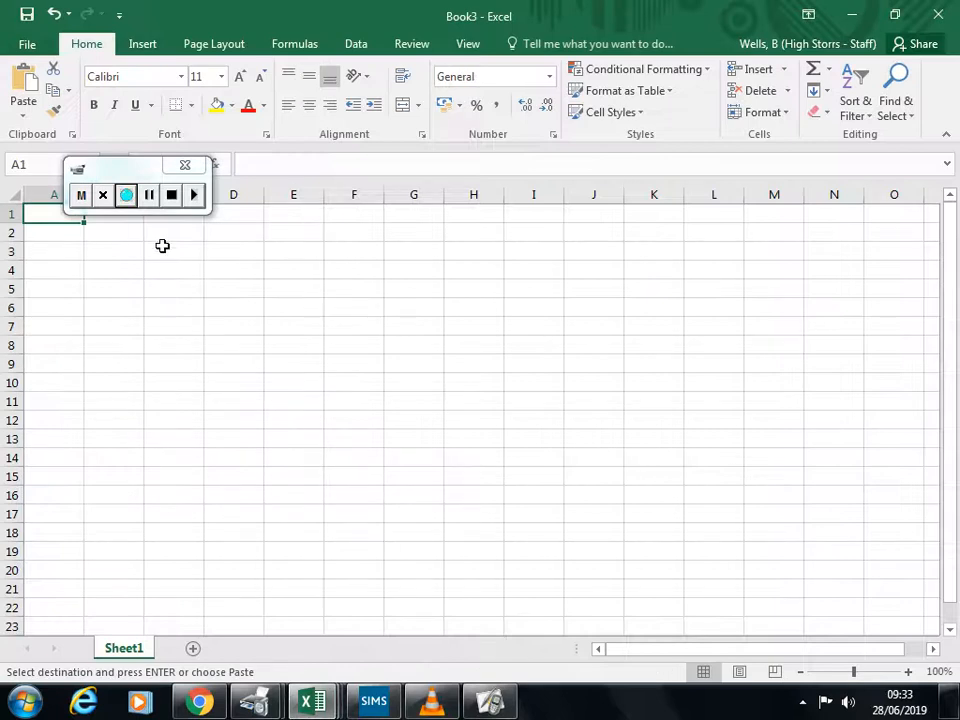
key(ctrl+v)
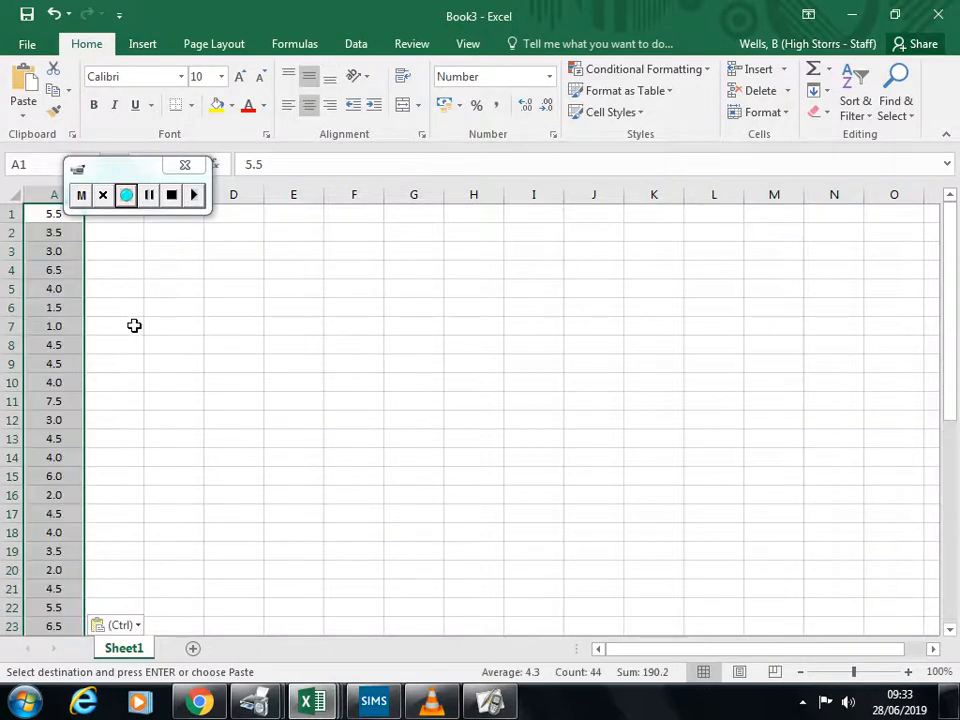
Step: Delete the surplus wind speeds in A41:A44, keeping only the first 40 values as the sample
scroll(134, 325, down, 13)
scroll(131, 328, up, 4)
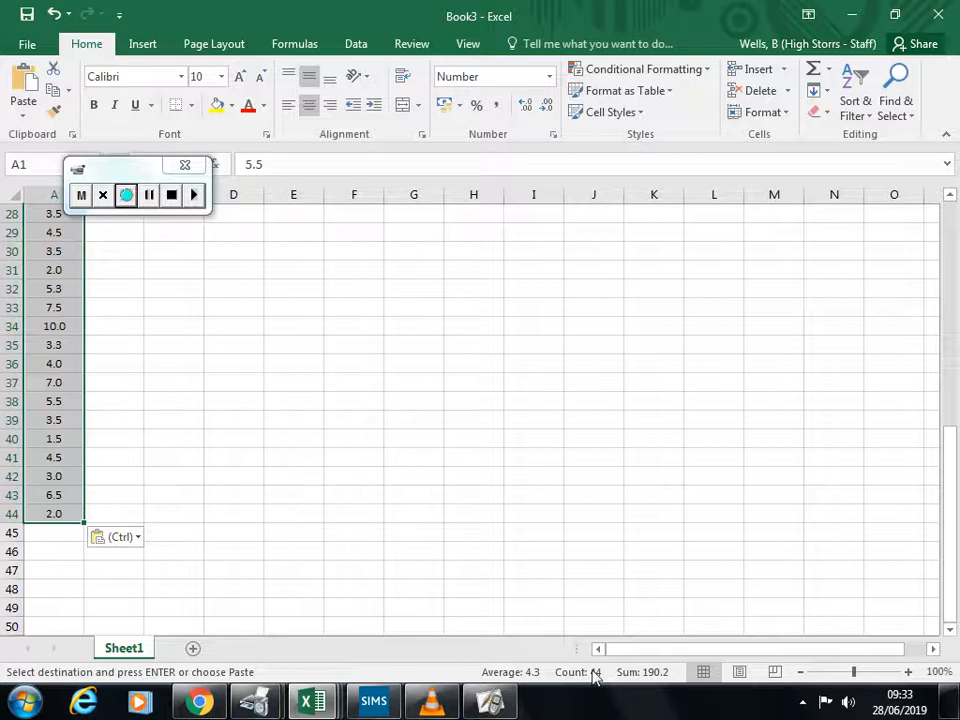
click(212, 441)
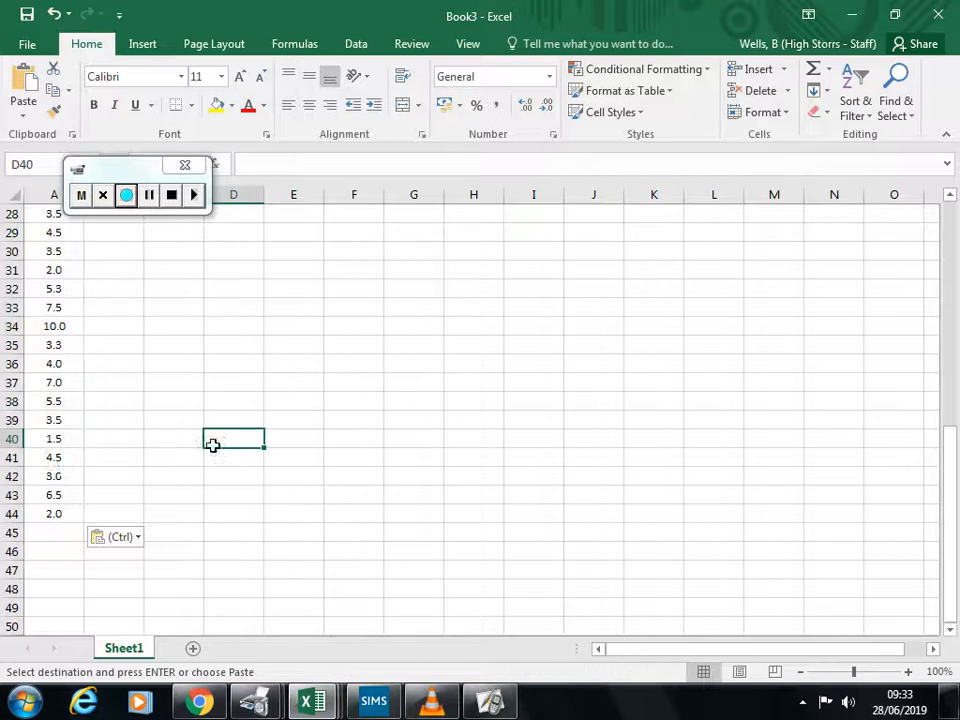
drag(64, 461, 85, 512)
key(Delete)
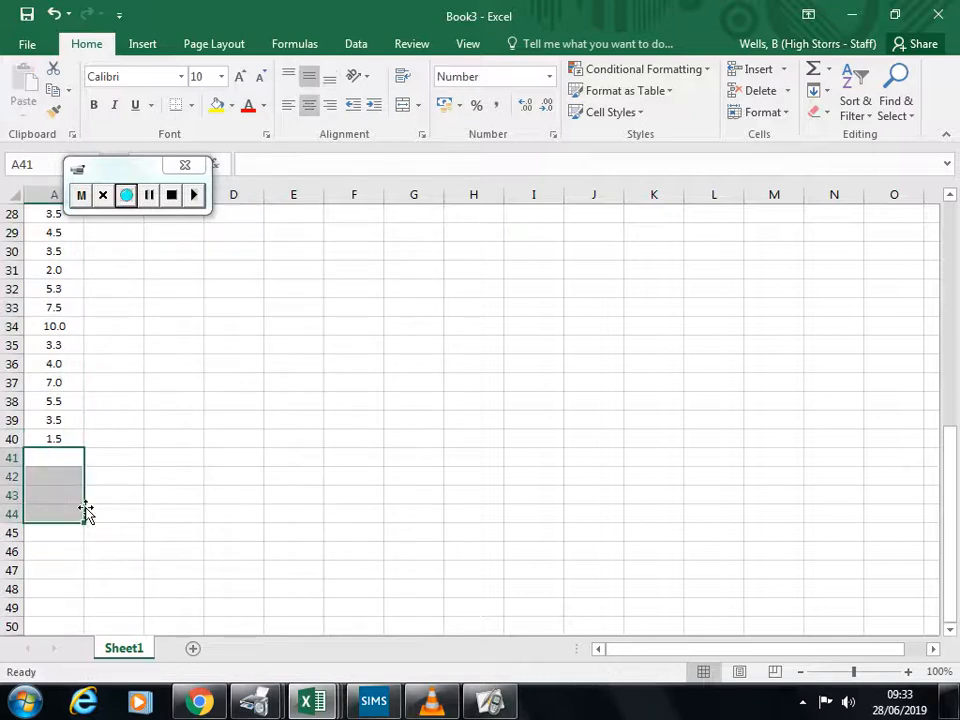
click(160, 459)
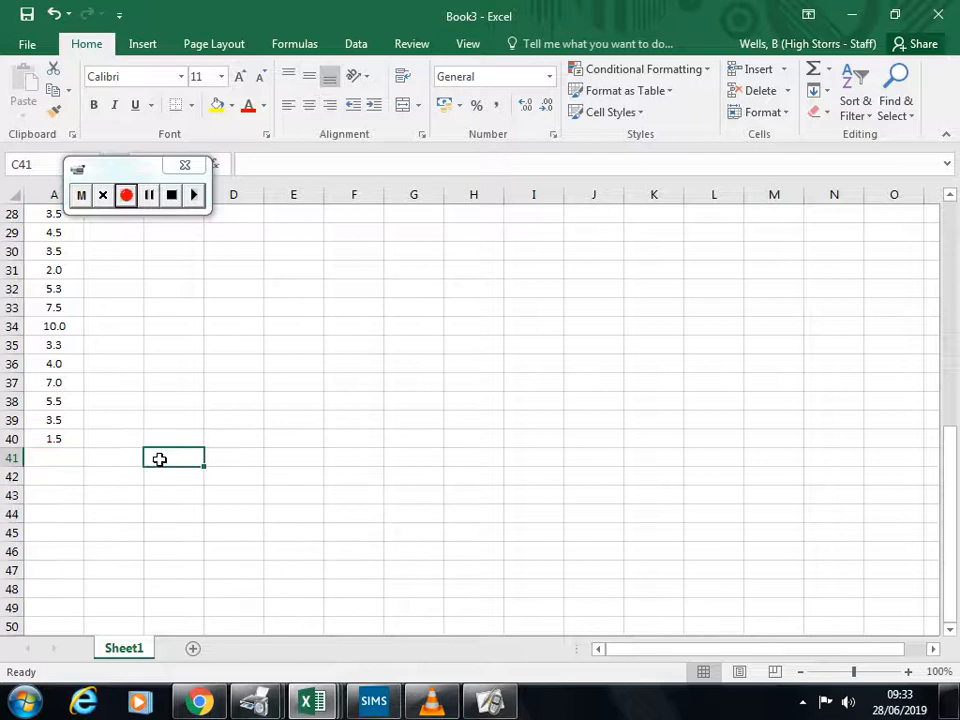
Step: Check the last sampled value in A40, and switch to the Large data set workbook with the Beijing May-Oct 1987 data
click(62, 438)
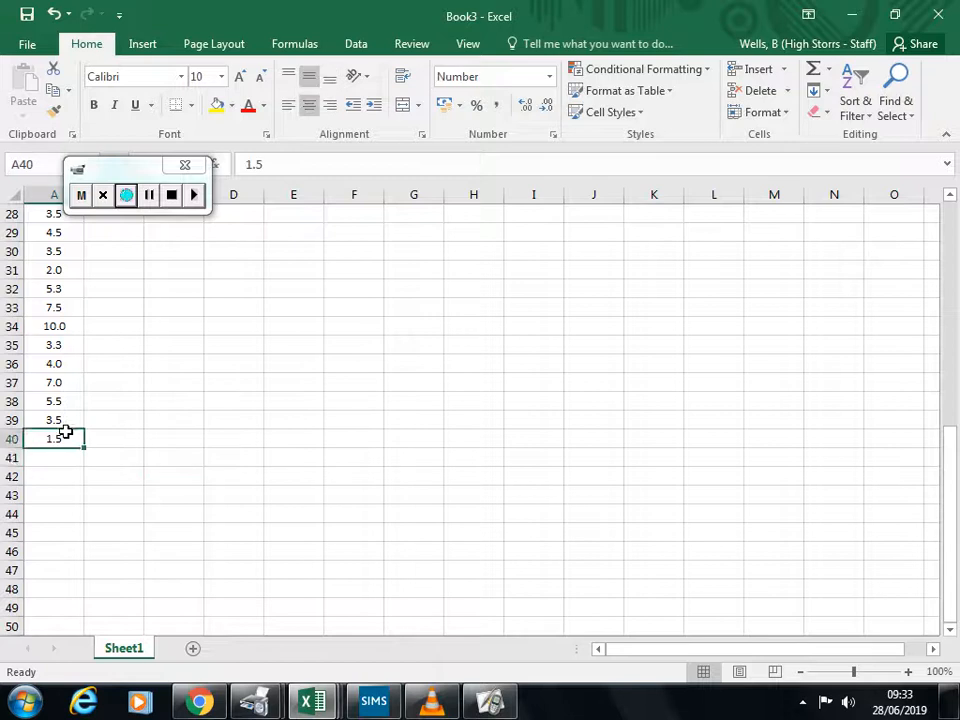
scroll(68, 436, up, 9)
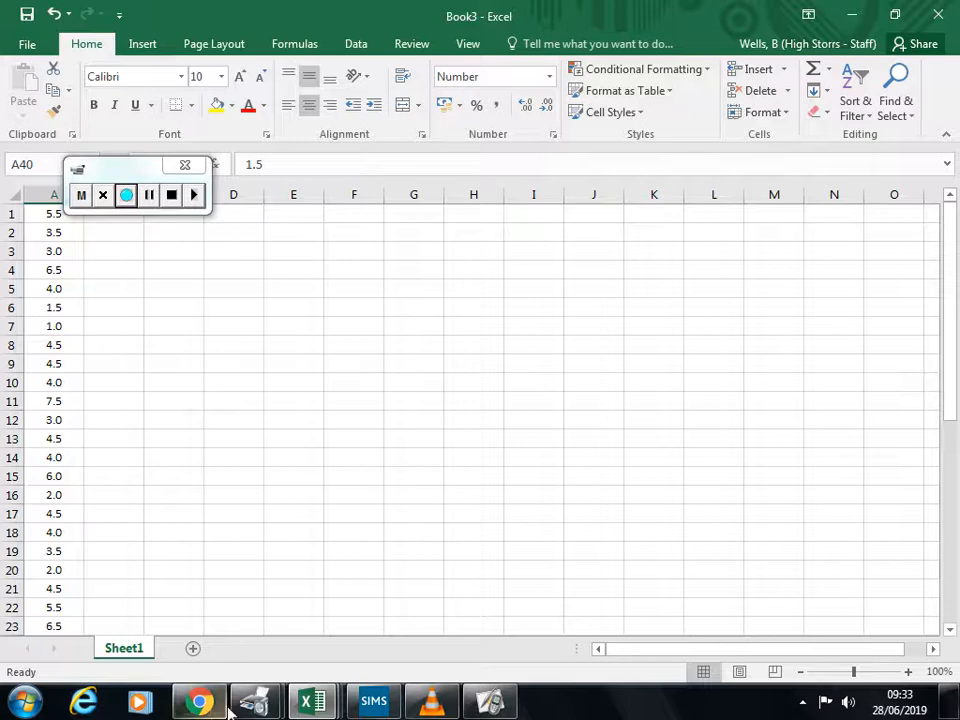
mouse_move(312, 700)
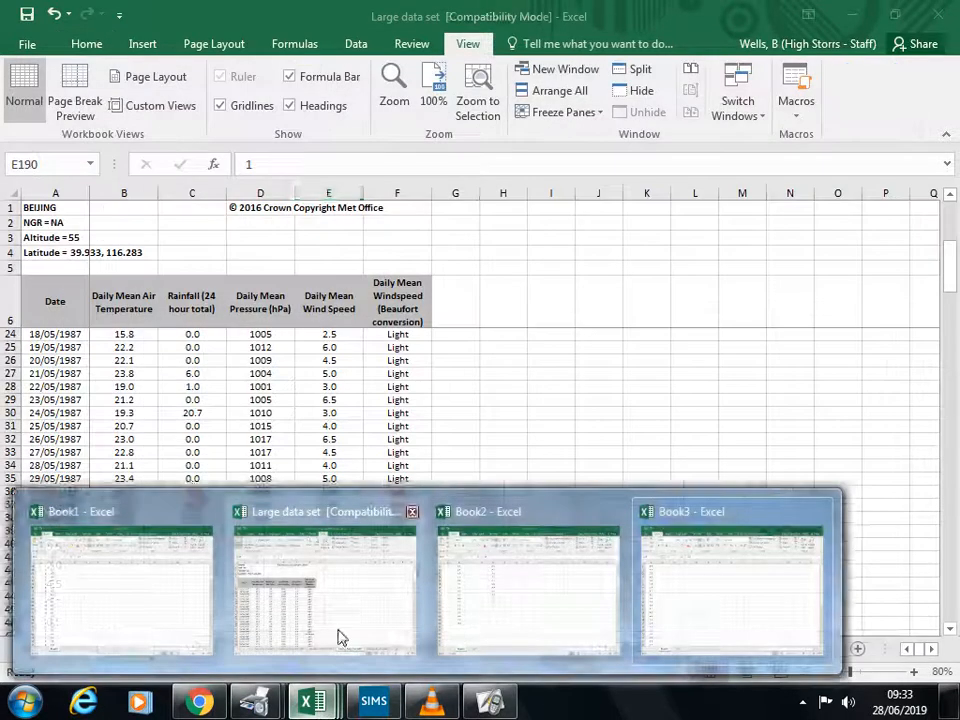
click(339, 636)
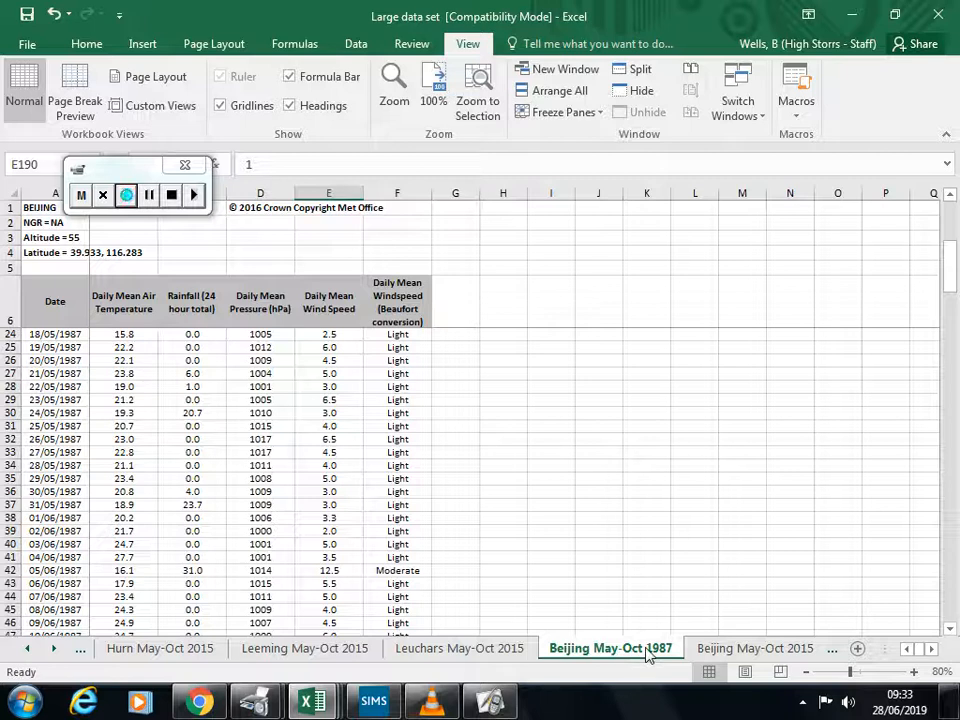